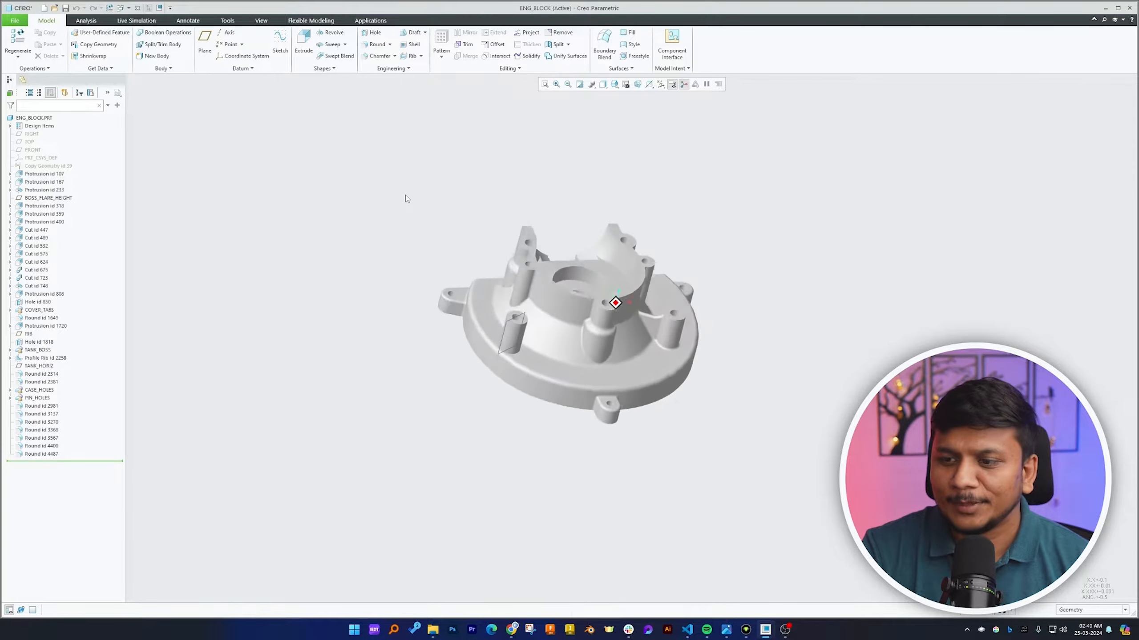
# Examine the engine block's bosses, mounting tabs and central bore from several angles
pyautogui.moveTo(359, 203); pyautogui.dragTo(353, 195, button='middle')
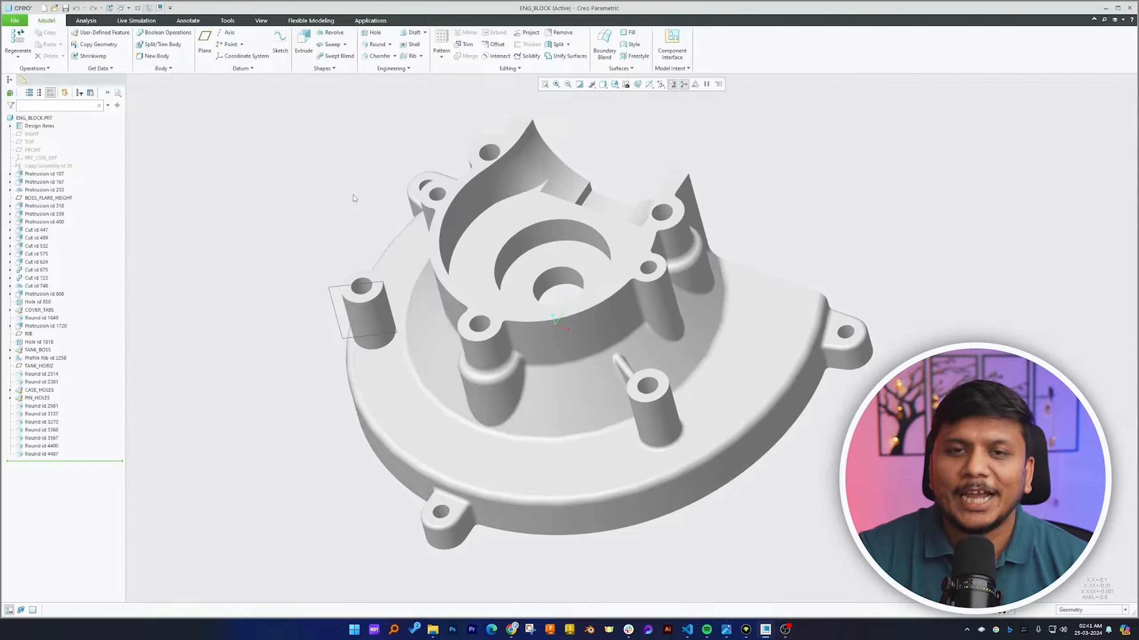
pyautogui.moveTo(625, 175); pyautogui.dragTo(650, 163, button='middle')
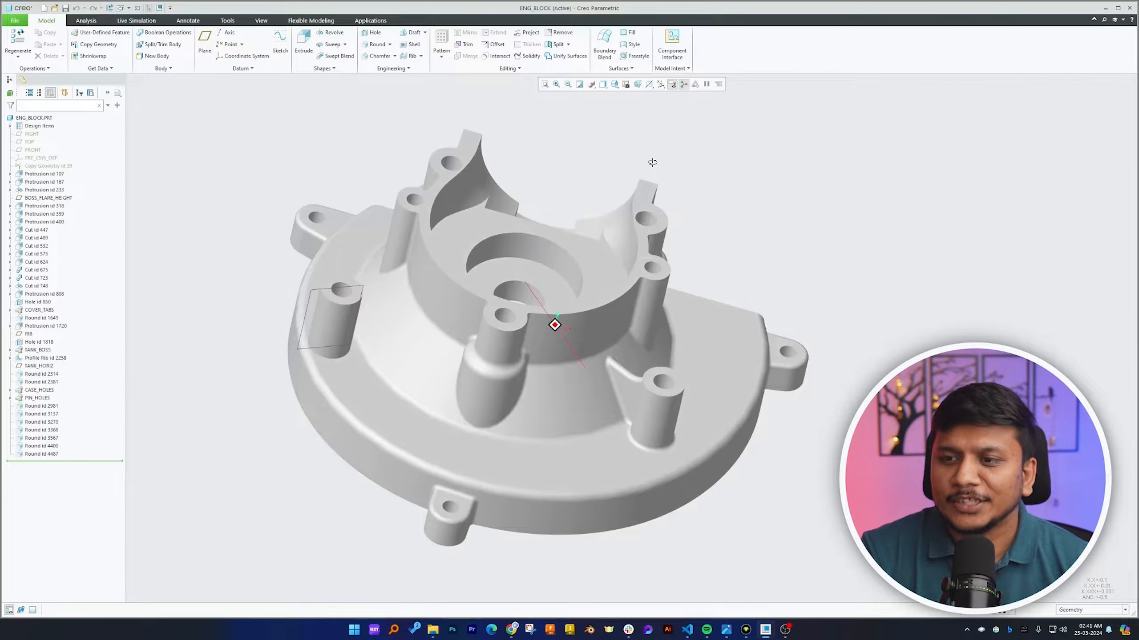
pyautogui.scroll(1, 603, 167)
pyautogui.scroll(-2, 426, 242)
pyautogui.hotkey('ctrl', 'd')
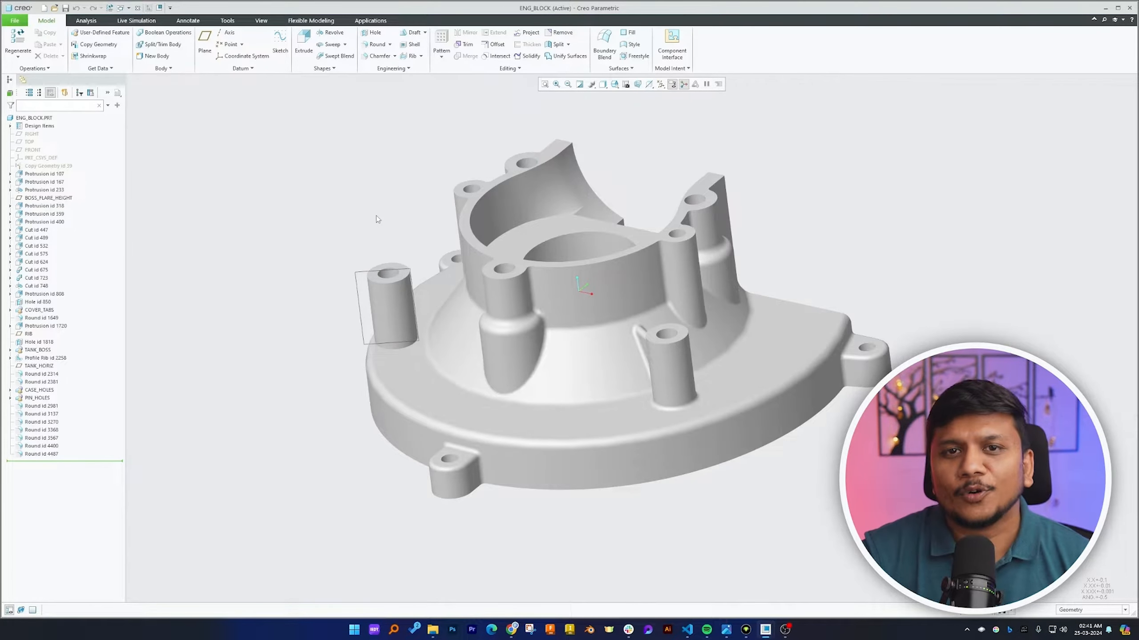
pyautogui.moveTo(387, 309); pyautogui.dragTo(424, 334, button='middle')
pyautogui.scroll(-3, 392, 470)
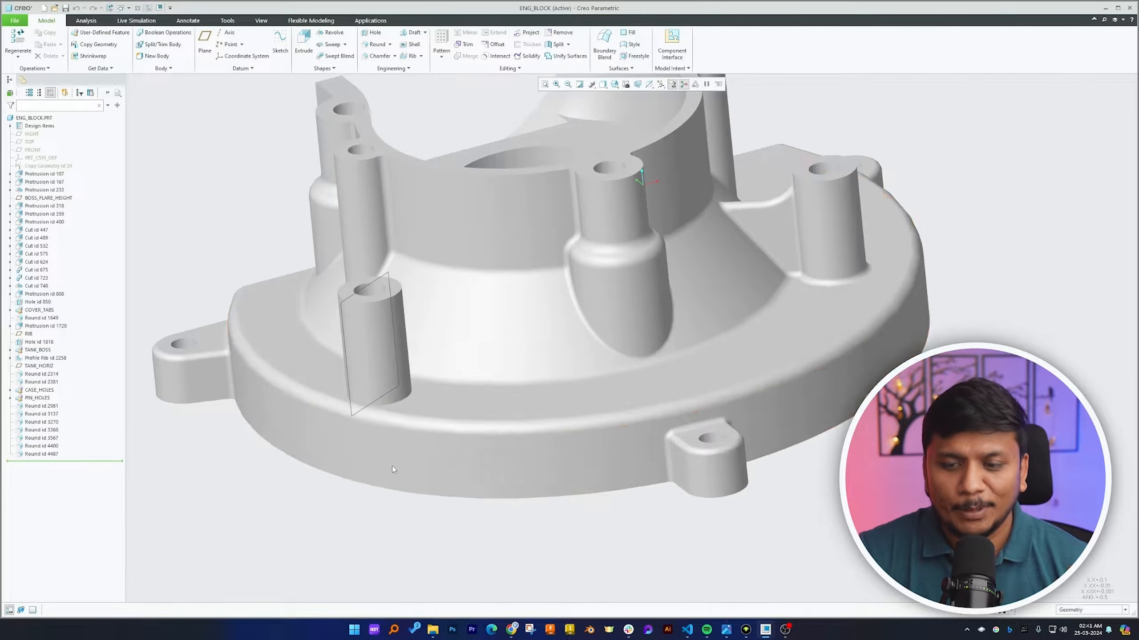
pyautogui.scroll(-3, 390, 406)
pyautogui.moveTo(390, 406); pyautogui.dragTo(416, 442, button='middle')
pyautogui.scroll(4, 430, 388)
pyautogui.scroll(-1, 429, 388)
pyautogui.moveTo(430, 388); pyautogui.dragTo(476, 408, button='middle')
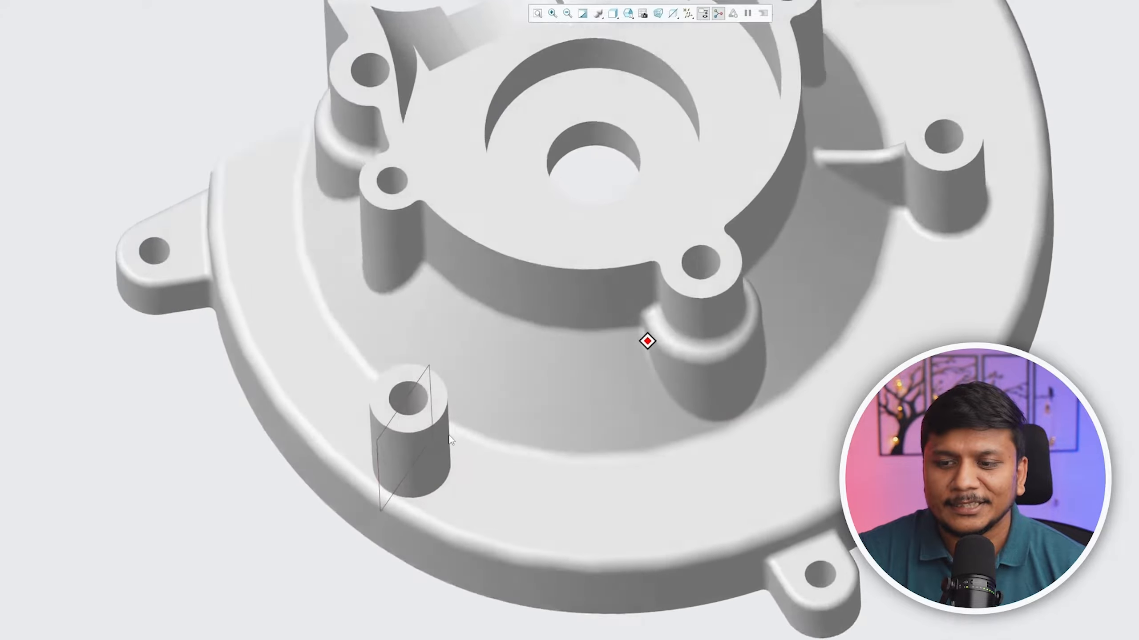
# Inspect the freestanding hollow cylindrical boss near the engine block's flange edge, from its top face and from the side
pyautogui.scroll(-3, 450, 439)
pyautogui.click(382, 343)
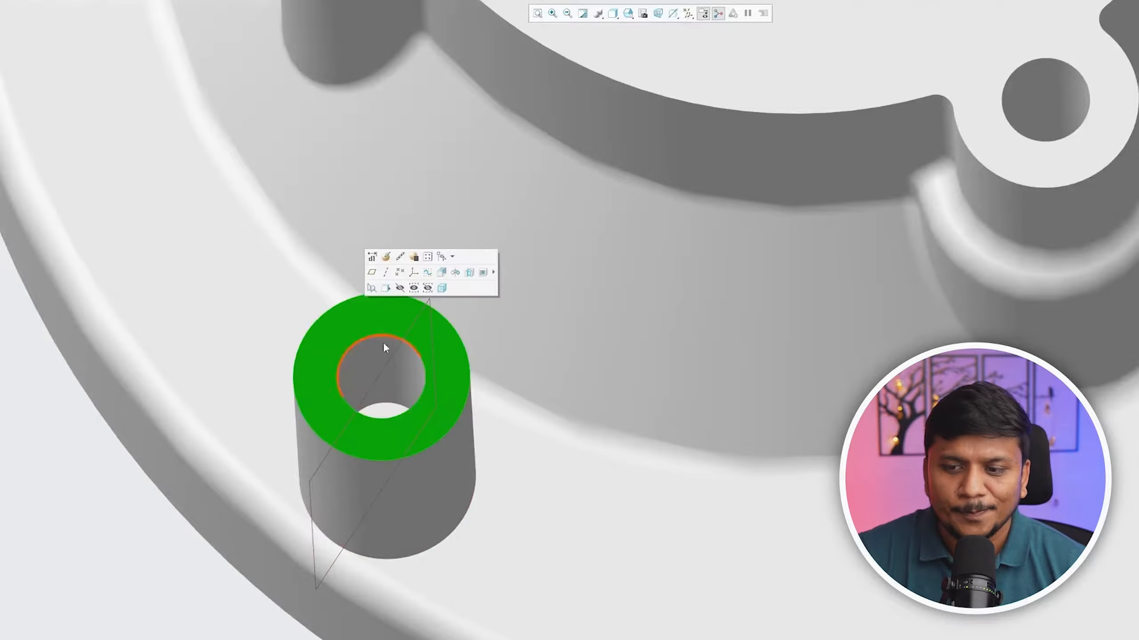
pyautogui.scroll(4, 386, 368)
pyautogui.moveTo(385, 398); pyautogui.dragTo(406, 471, button='middle')
pyautogui.scroll(-3, 407, 480)
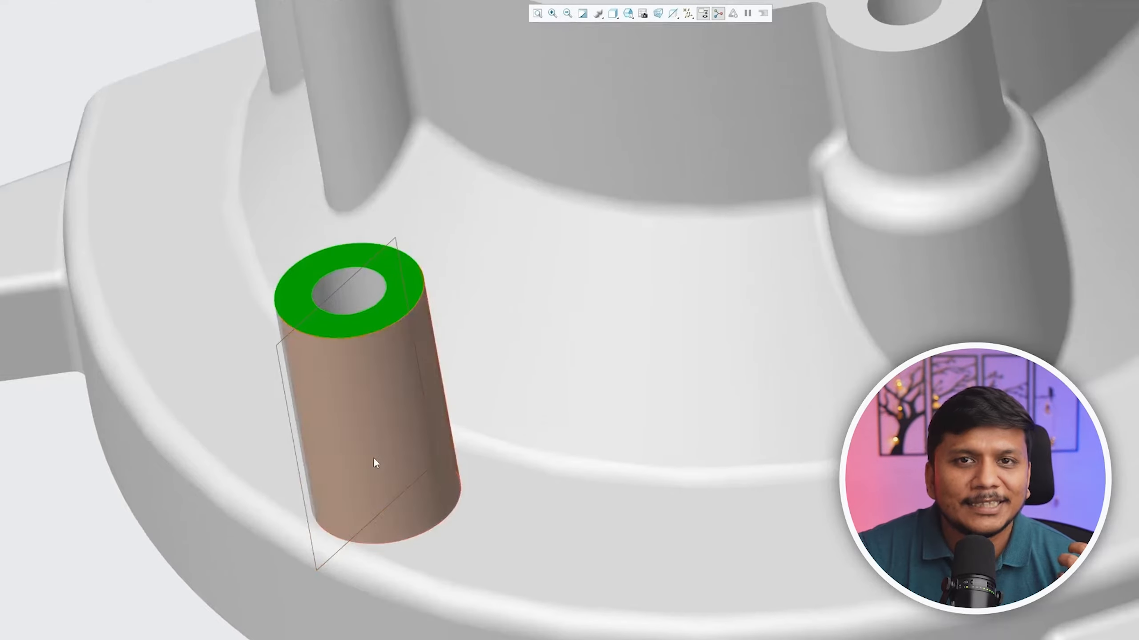
pyautogui.scroll(2, 388, 445)
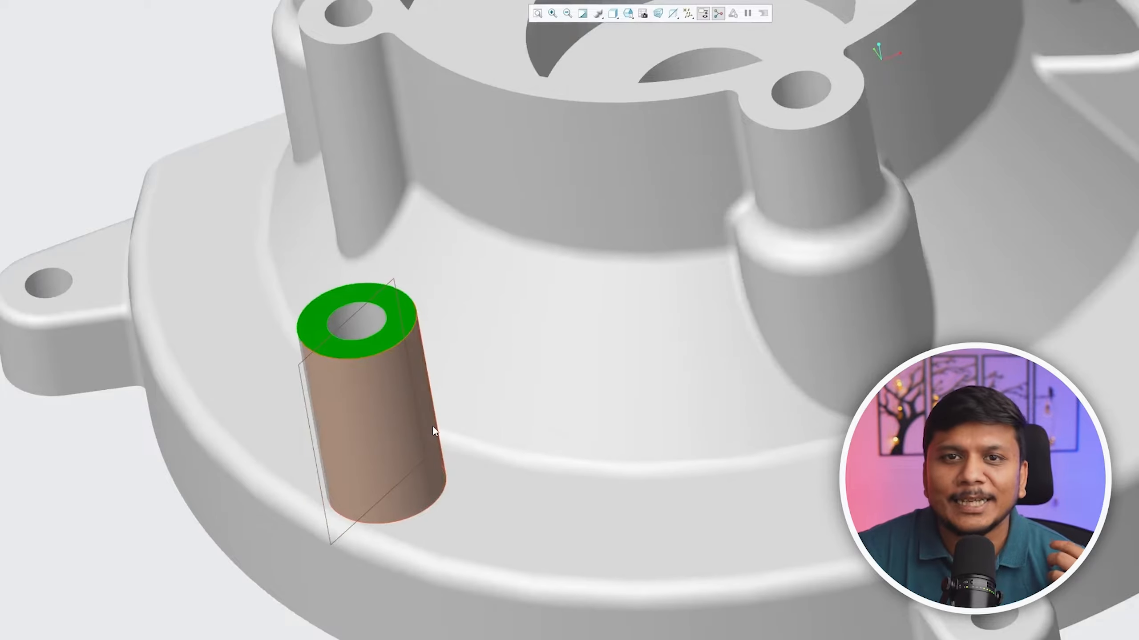
pyautogui.moveTo(433, 427); pyautogui.dragTo(399, 389, button='middle')
pyautogui.scroll(2, 280, 358)
pyautogui.scroll(-1, 280, 354)
pyautogui.scroll(-3, 399, 397)
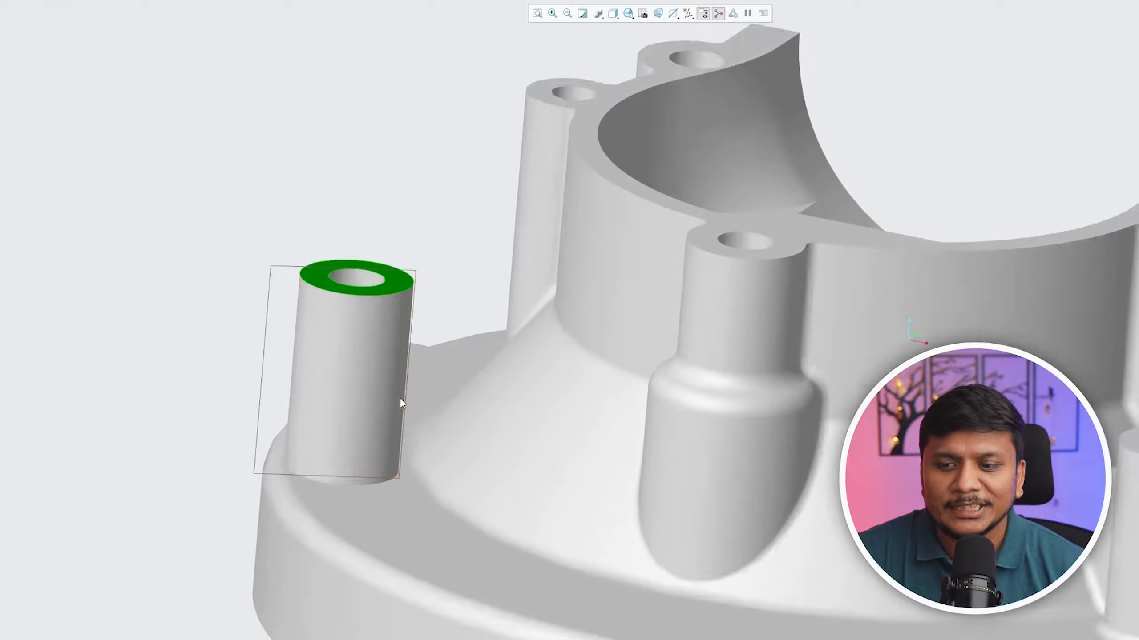
pyautogui.click(356, 148)
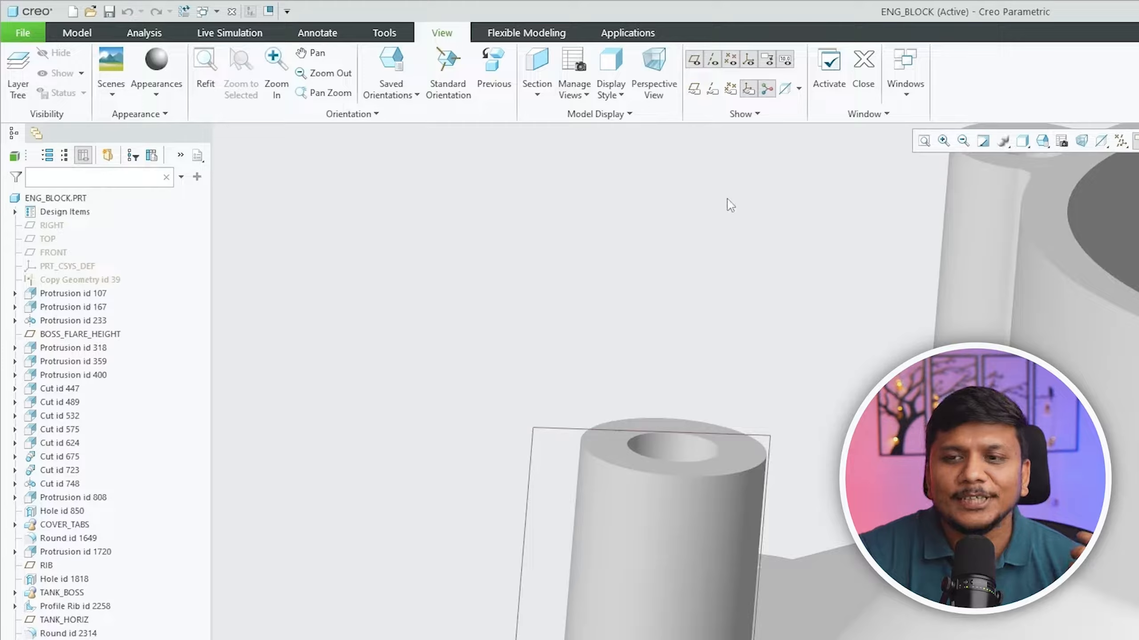
# Look over the available rib types, then switch to the open RIB.PRT model window
pyautogui.click(77, 32)
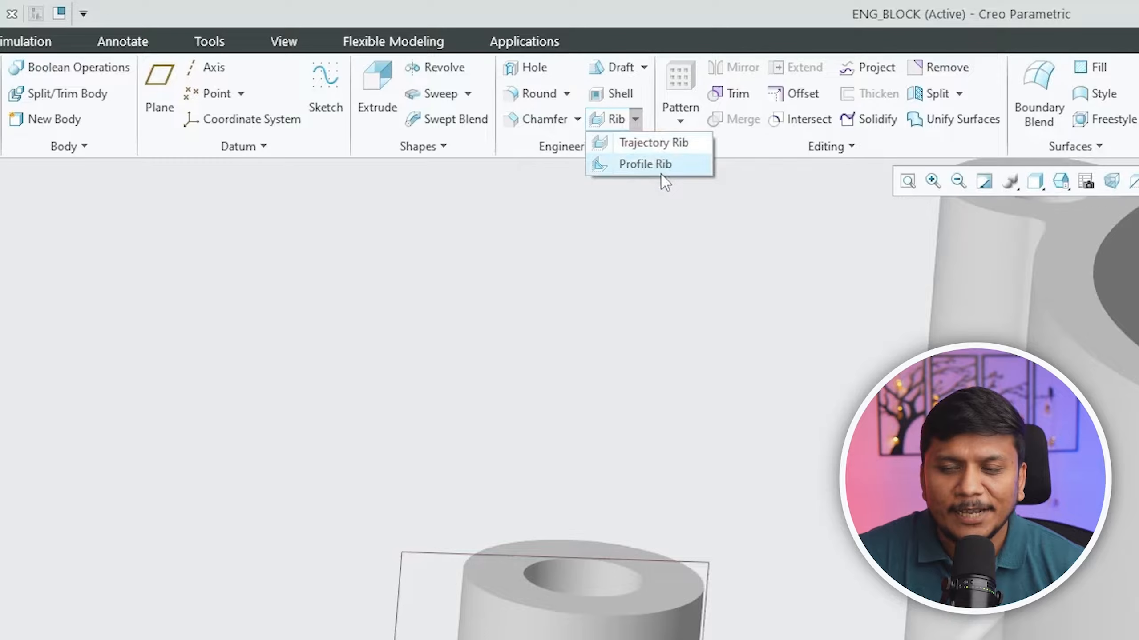
pyautogui.click(740, 292)
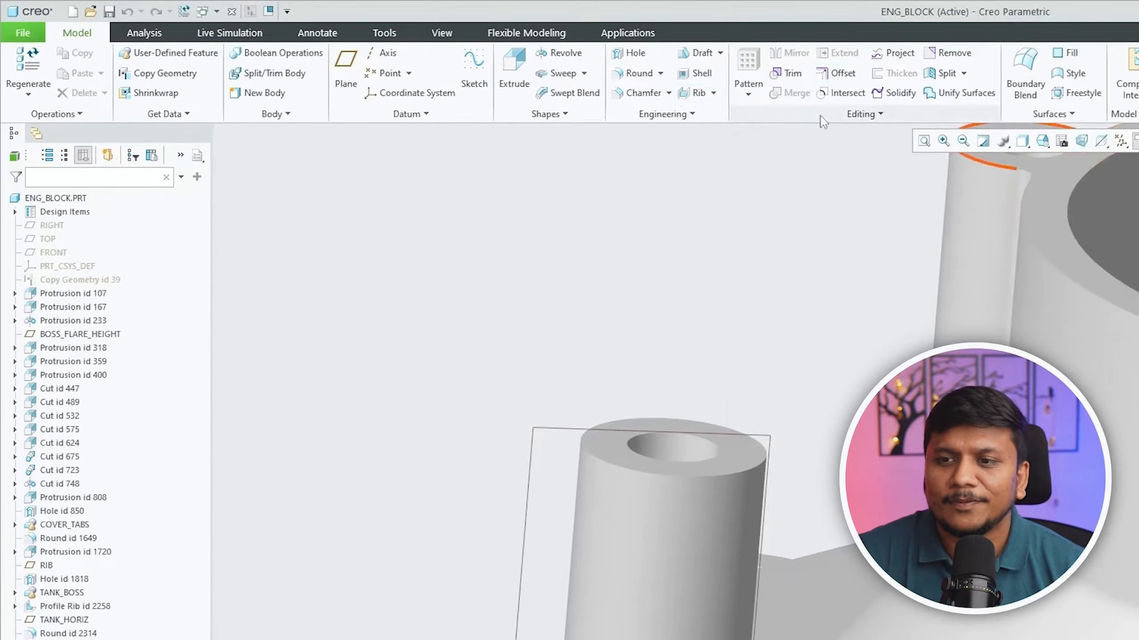
pyautogui.click(466, 38)
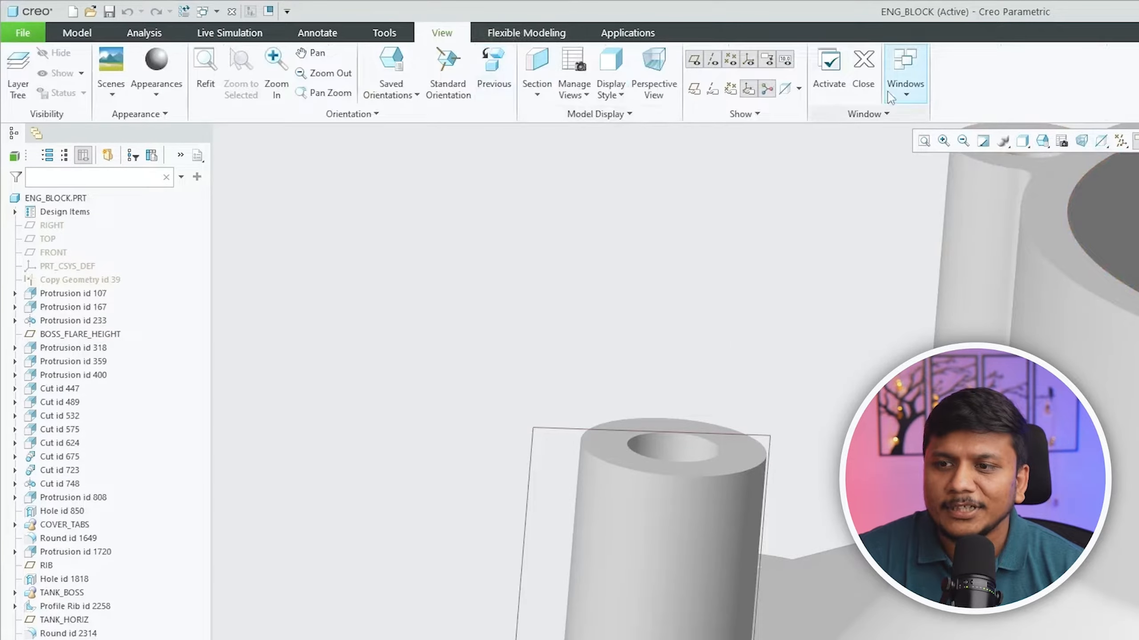
pyautogui.click(906, 76)
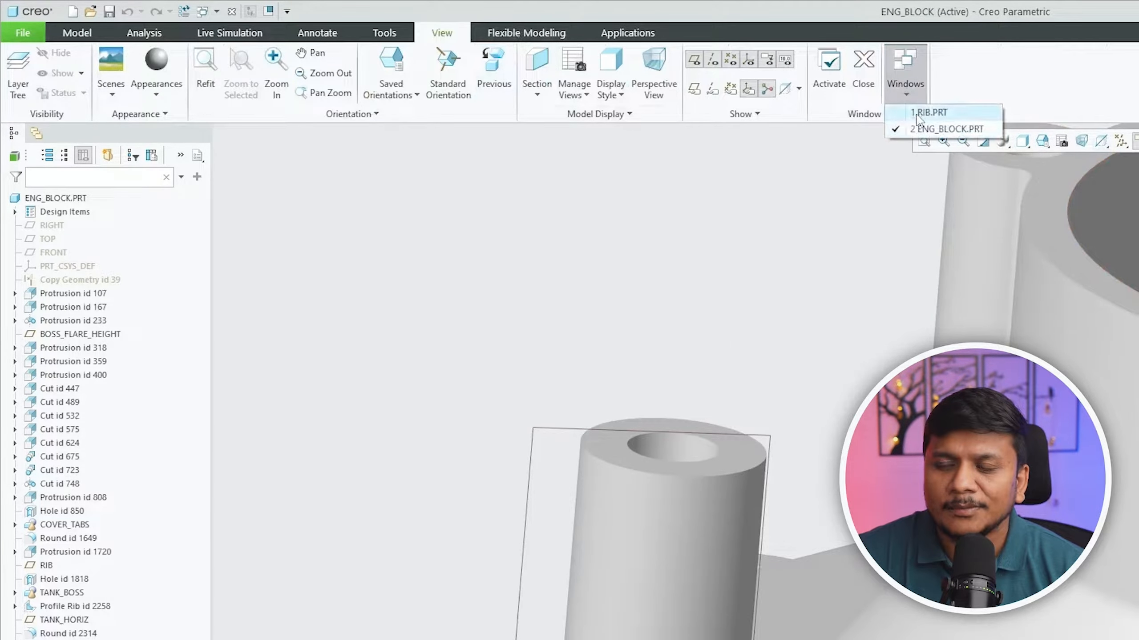
pyautogui.click(924, 113)
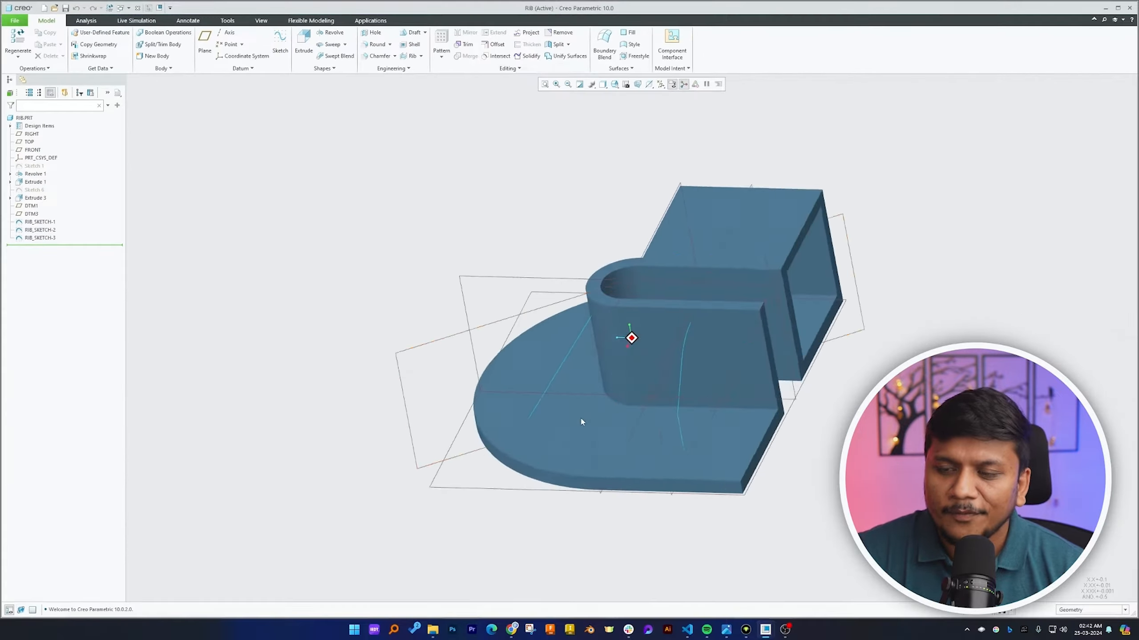
# Start a profile rib from RIB_SKETCH-1 between the rounded wall and the base, with the material filling toward the wall
pyautogui.moveTo(581, 419); pyautogui.dragTo(533, 325, button='middle')
pyautogui.scroll(-4, 530, 314)
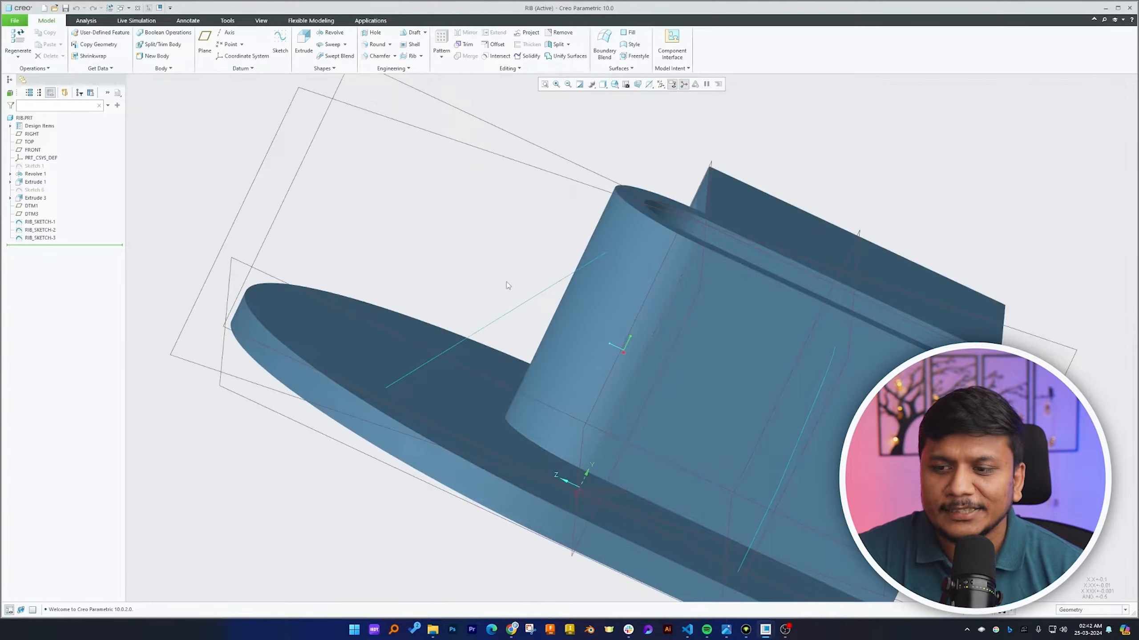
pyautogui.moveTo(508, 285); pyautogui.dragTo(417, 251, button='middle')
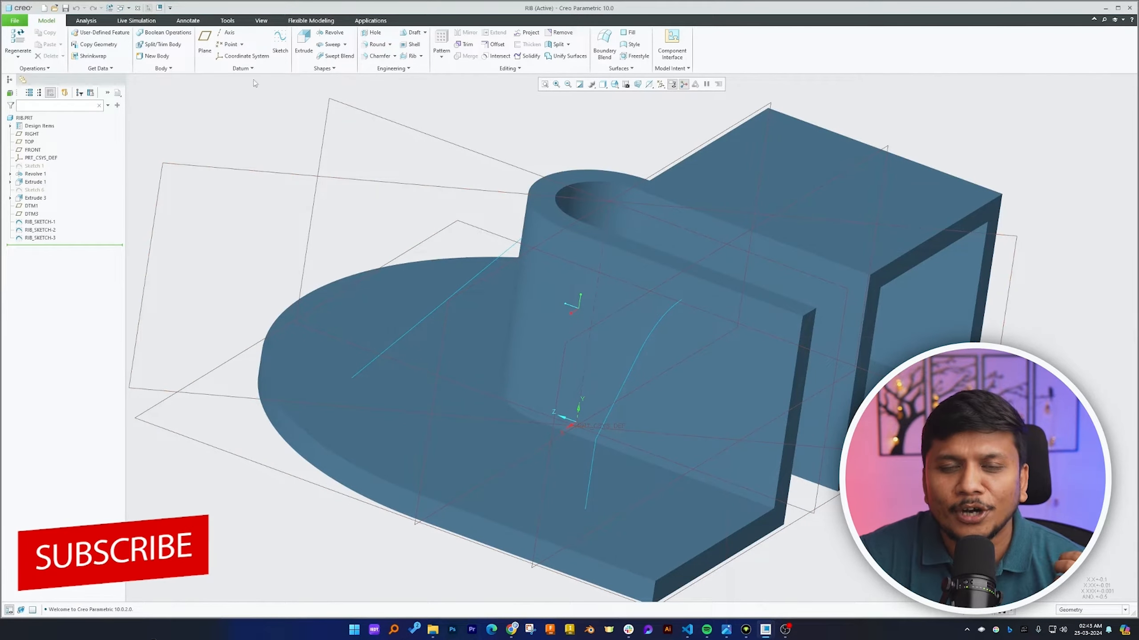
pyautogui.moveTo(263, 108); pyautogui.dragTo(301, 165, button='middle')
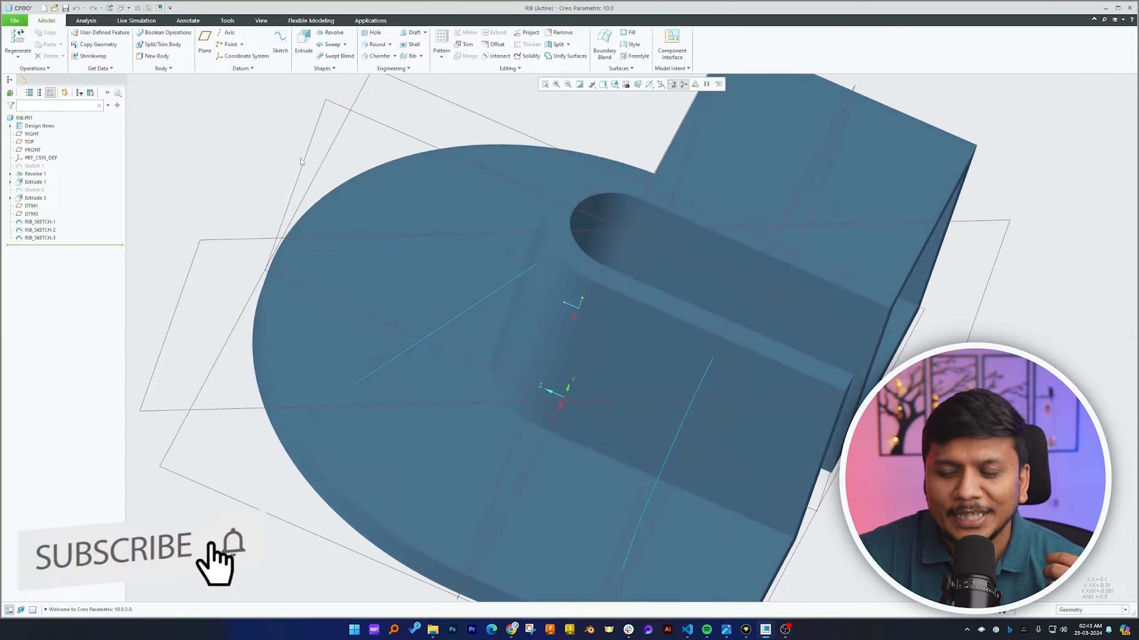
pyautogui.click(420, 56)
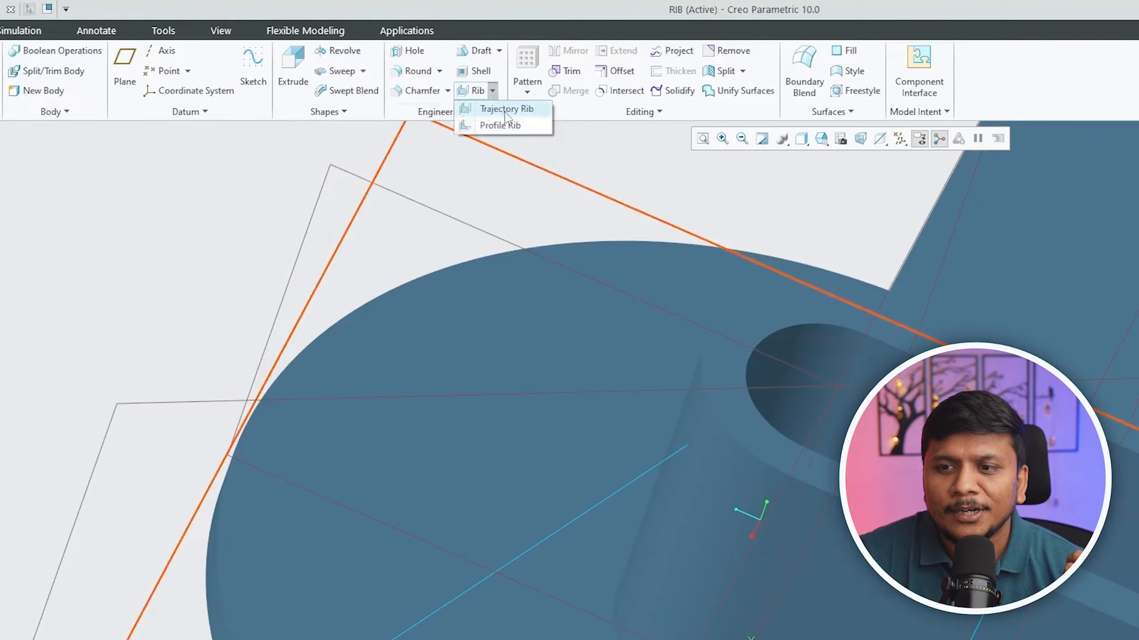
pyautogui.click(510, 126)
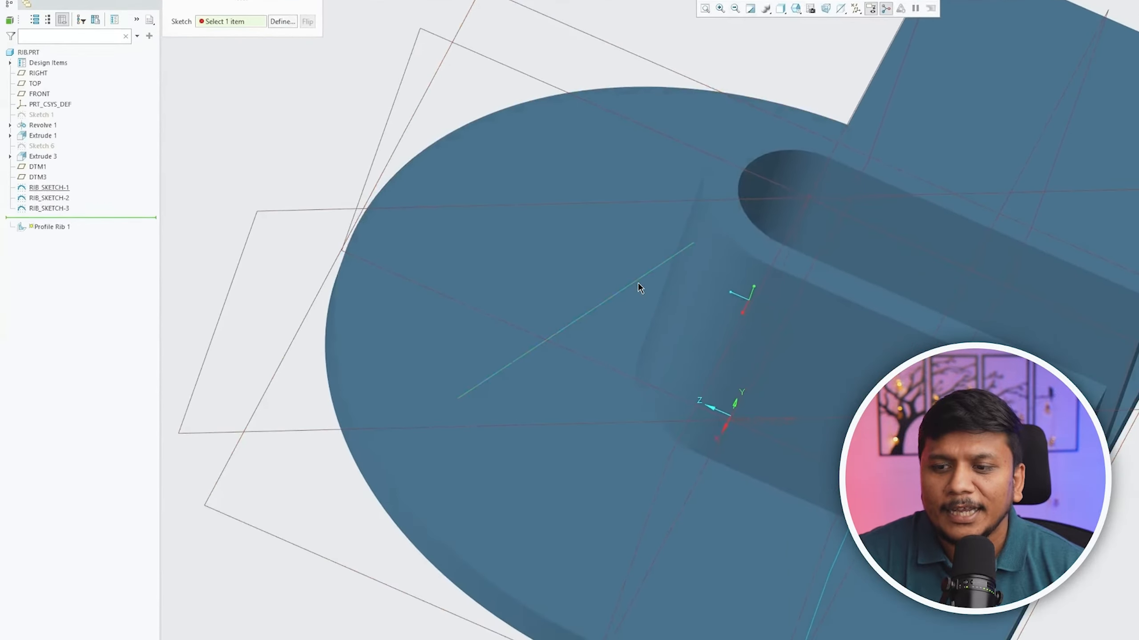
pyautogui.moveTo(644, 265); pyautogui.dragTo(752, 268, button='middle')
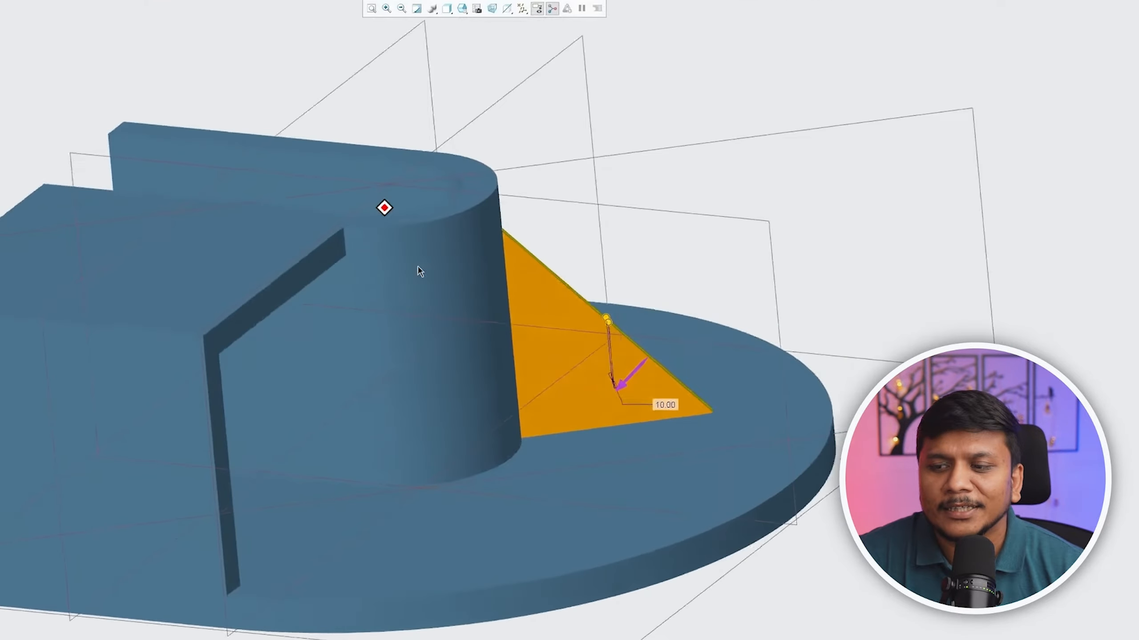
pyautogui.scroll(-1, 911, 397)
pyautogui.click(621, 359)
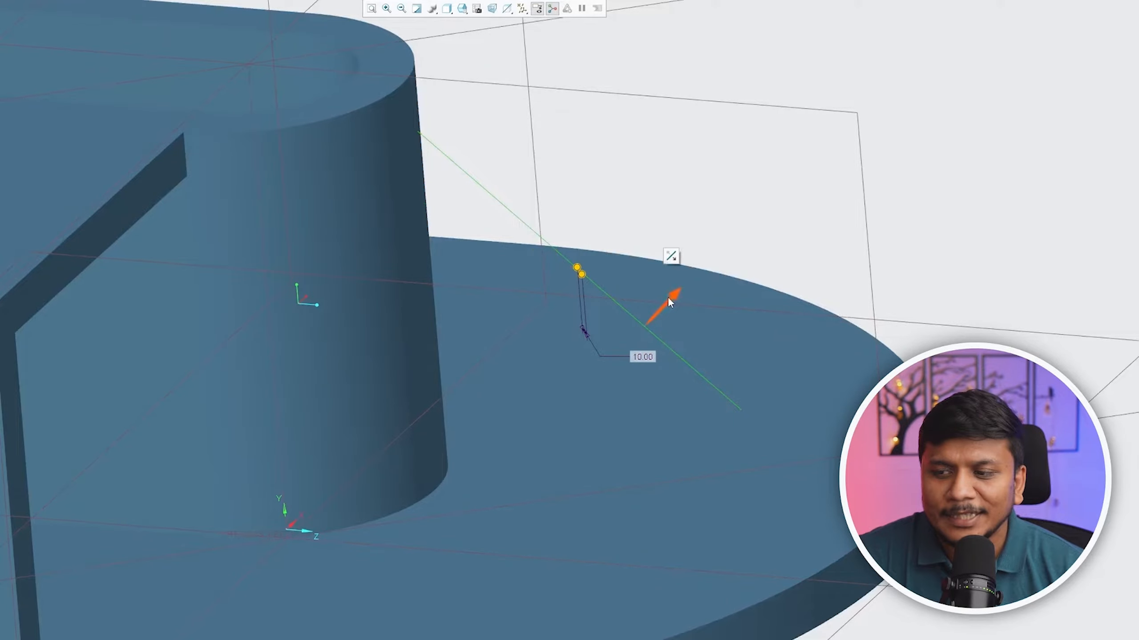
pyautogui.click(669, 298)
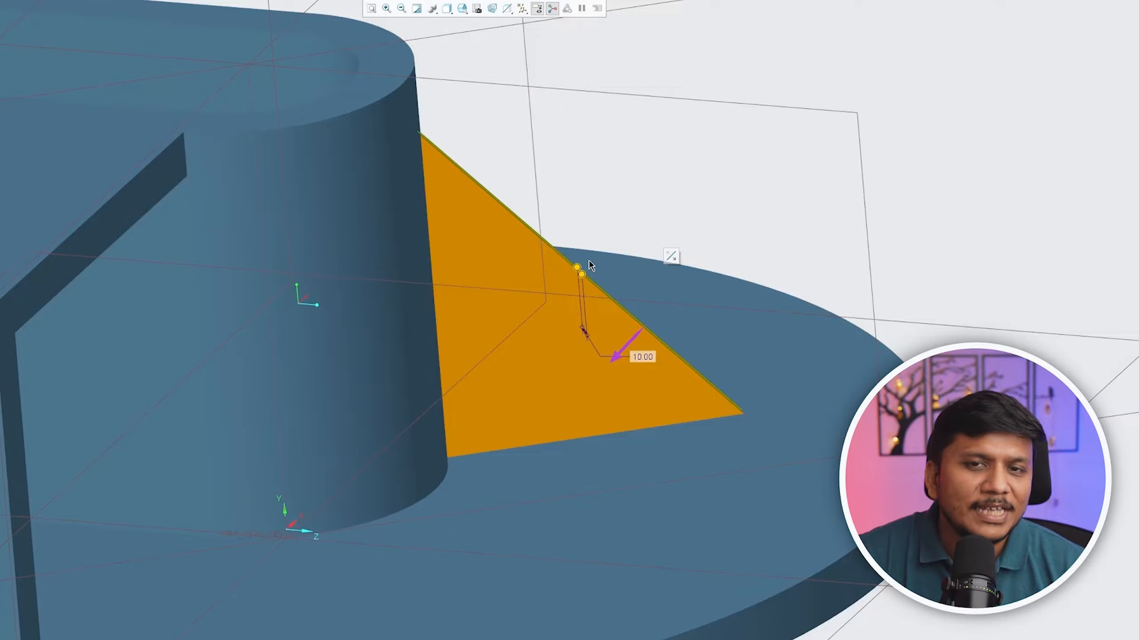
# Widen the profile rib on the rounded wall to about 21.9
pyautogui.moveTo(591, 266); pyautogui.dragTo(547, 334, button='middle')
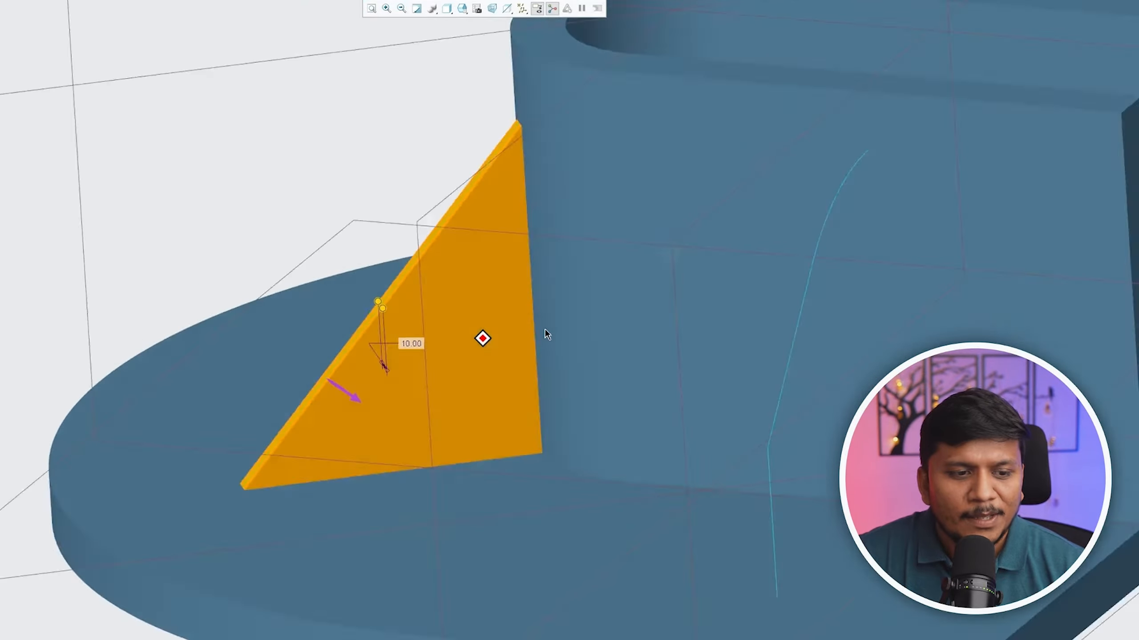
pyautogui.moveTo(545, 329); pyautogui.dragTo(529, 350, button='middle')
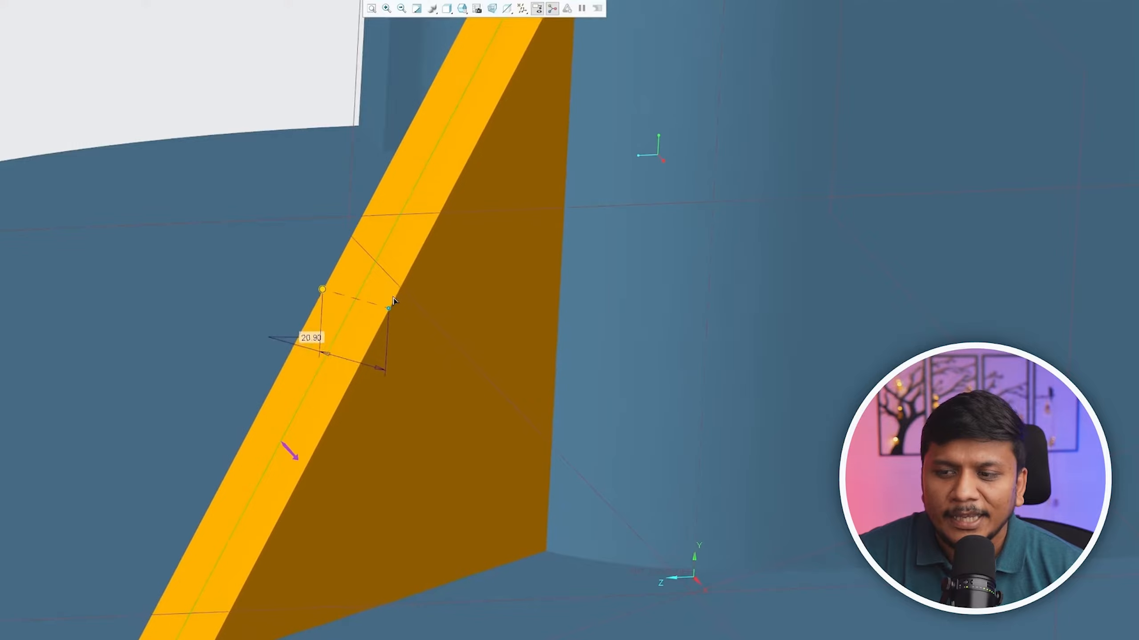
pyautogui.moveTo(393, 300)
pyautogui.mouseDown()
pyautogui.moveTo(408, 300)
pyautogui.moveTo(397, 285)
pyautogui.mouseUp()
pyautogui.keyDown('shift'); pyautogui.moveTo(396, 286); pyautogui.dragTo(397, 287, button='middle'); pyautogui.keyUp('shift')
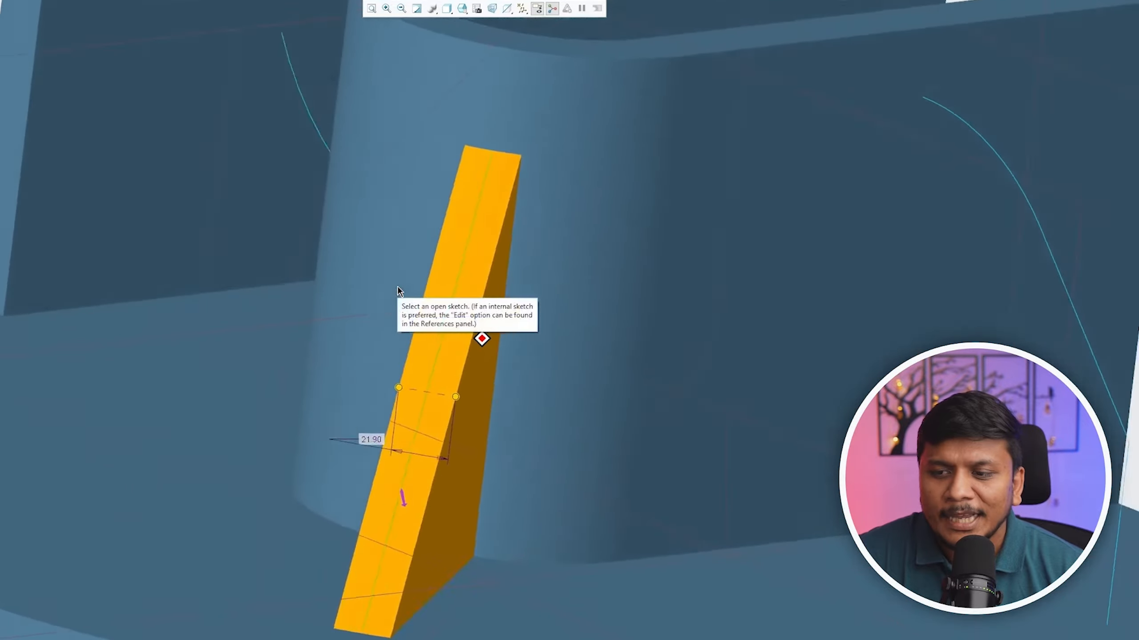
# Widen the rib on the rounded wall to about 41.5 and complete the feature
pyautogui.scroll(-5, 397, 287)
pyautogui.scroll(-2, 397, 205)
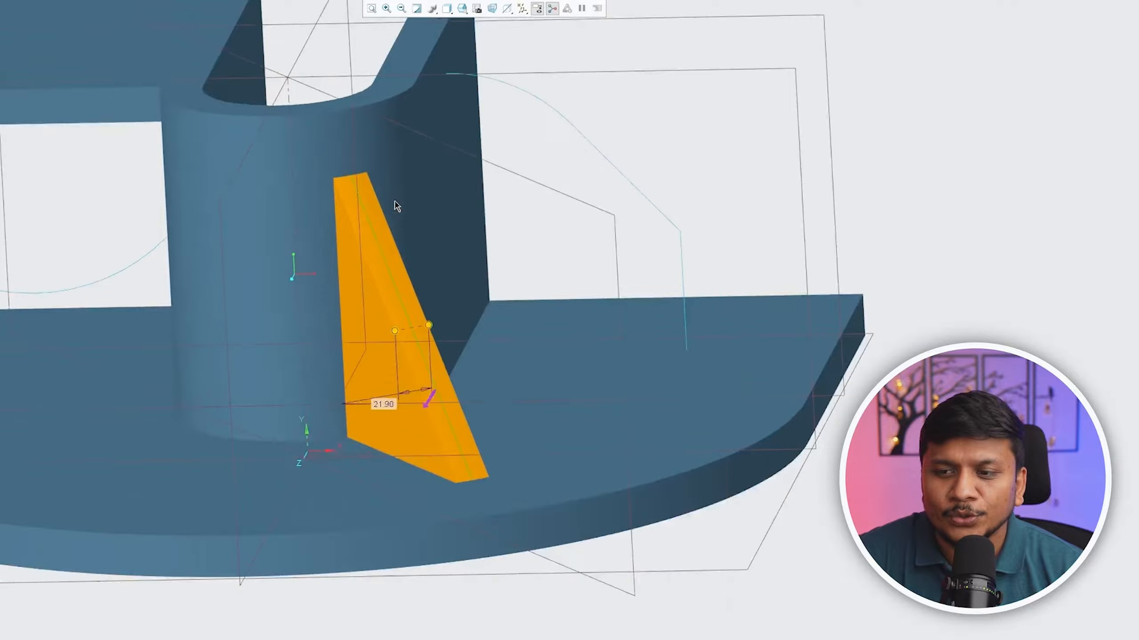
pyautogui.scroll(-1, 394, 201)
pyautogui.moveTo(413, 242); pyautogui.dragTo(493, 253, button='middle')
pyautogui.scroll(1, 493, 253)
pyautogui.scroll(2, 383, 230)
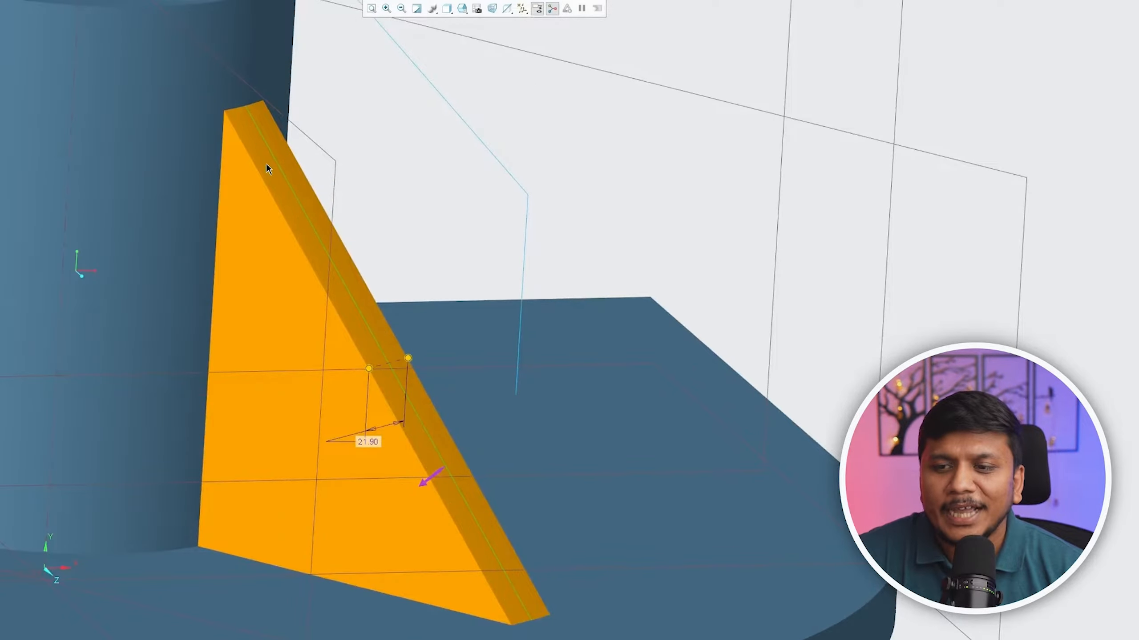
pyautogui.scroll(1, 266, 164)
pyautogui.moveTo(257, 161); pyautogui.dragTo(246, 443, button='middle')
pyautogui.moveTo(217, 413); pyautogui.dragTo(195, 419)
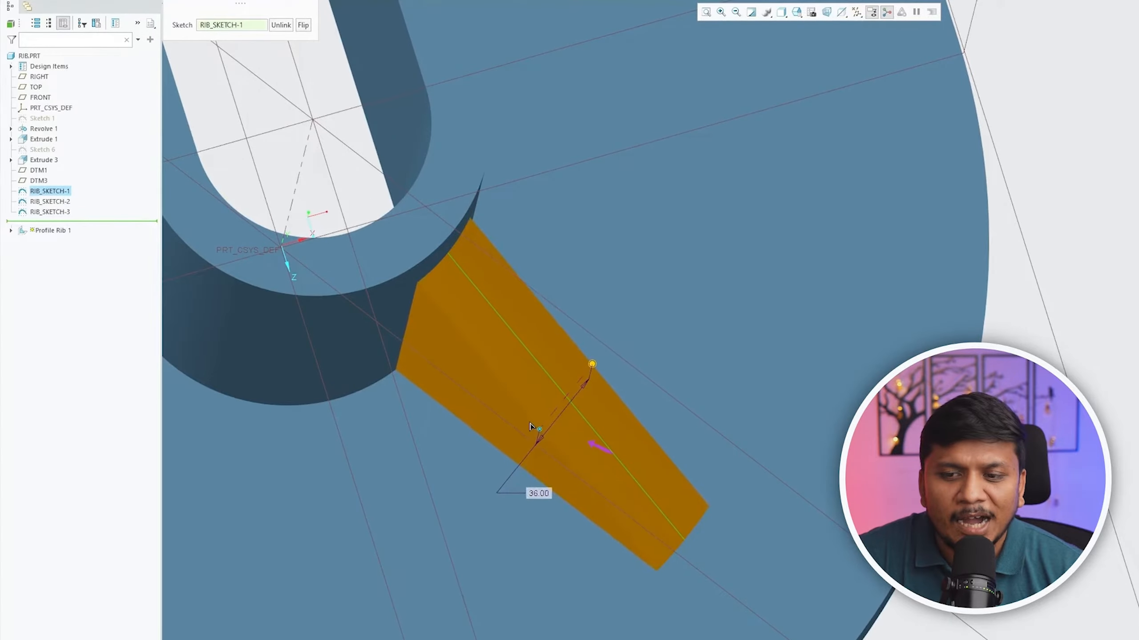
pyautogui.moveTo(529, 426); pyautogui.dragTo(526, 429)
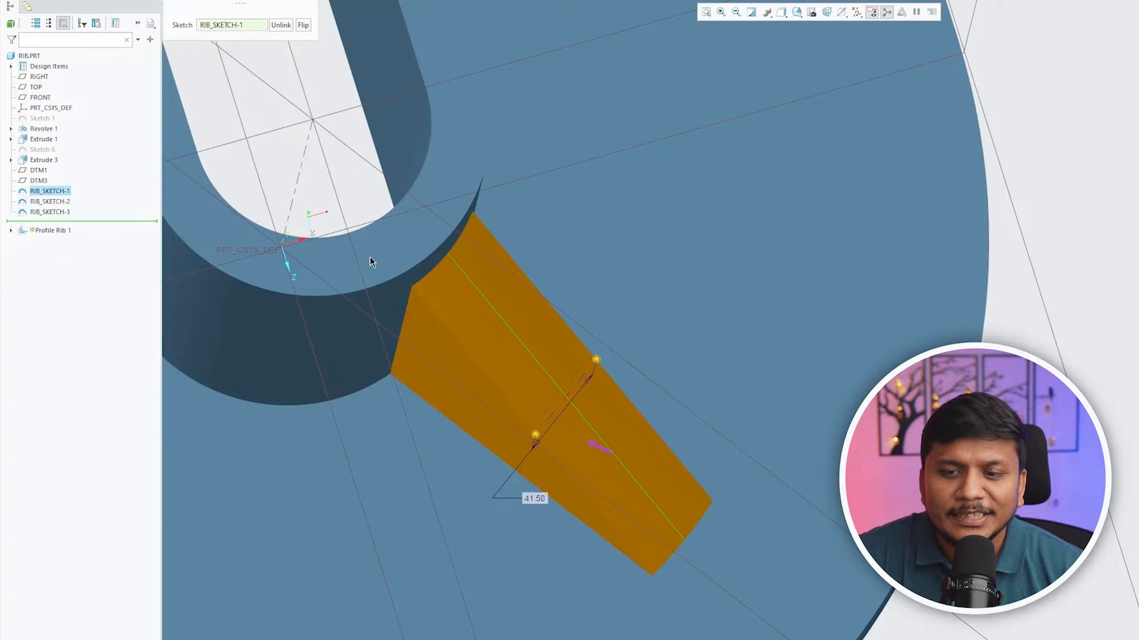
pyautogui.middleClick(441, 248)
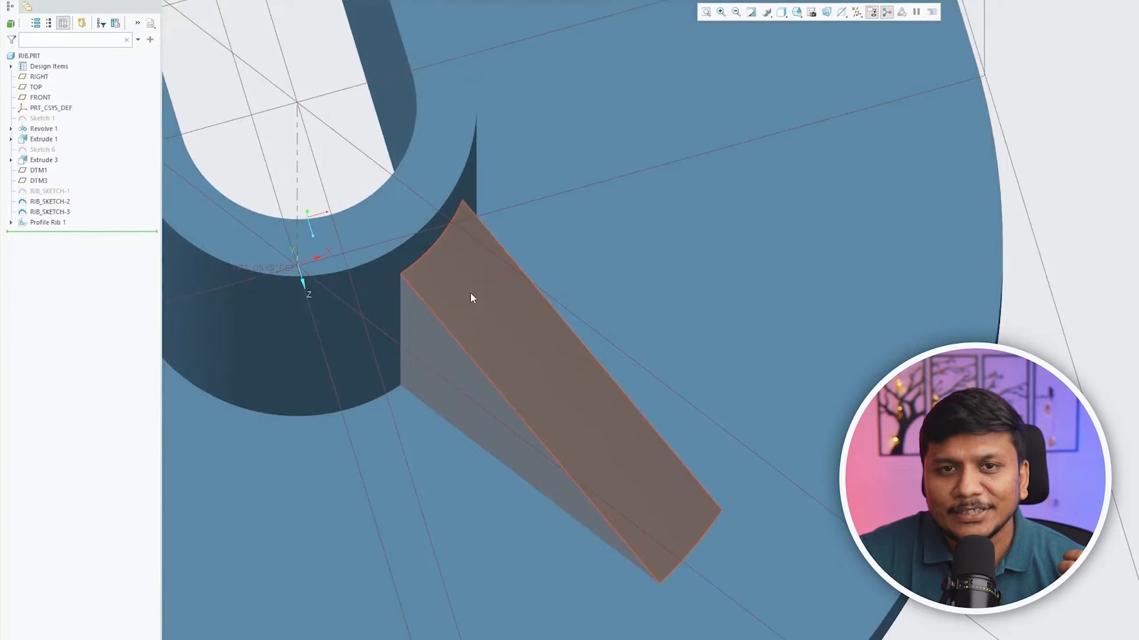
# Create a second profile rib from RIB_SKETCH-2 between the straight side wall and the base, making it wider than 10
pyautogui.moveTo(476, 298)
pyautogui.mouseDown(button='middle')
pyautogui.moveTo(447, 310)
pyautogui.moveTo(467, 257)
pyautogui.moveTo(520, 236)
pyautogui.moveTo(441, 231)
pyautogui.moveTo(509, 250)
pyautogui.moveTo(450, 94)
pyautogui.moveTo(406, 82)
pyautogui.mouseUp(button='middle')
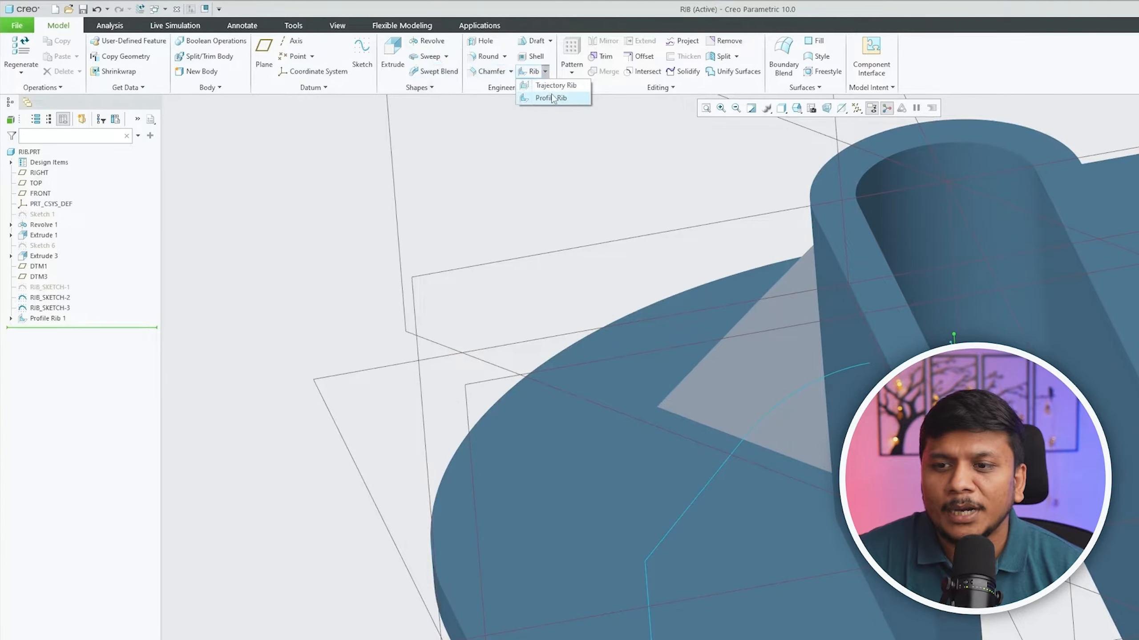
pyautogui.click(552, 97)
pyautogui.moveTo(778, 384); pyautogui.dragTo(668, 431, button='middle')
pyautogui.click(826, 432)
pyautogui.moveTo(668, 432); pyautogui.dragTo(750, 471, button='middle')
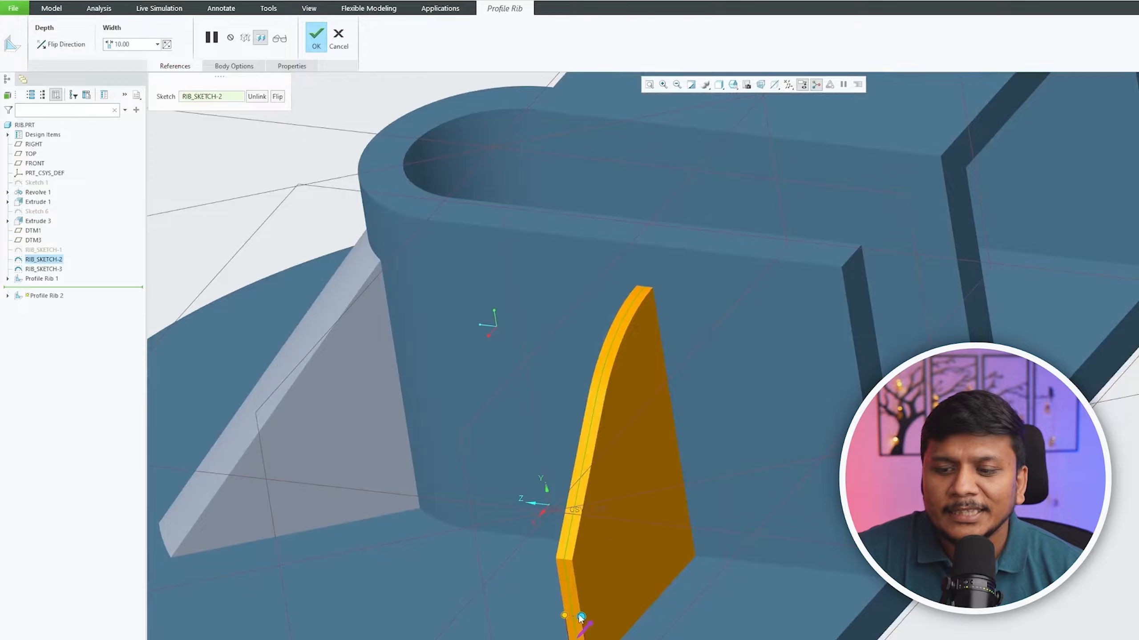
pyautogui.moveTo(581, 618); pyautogui.dragTo(591, 616)
pyautogui.middleClick(301, 216)
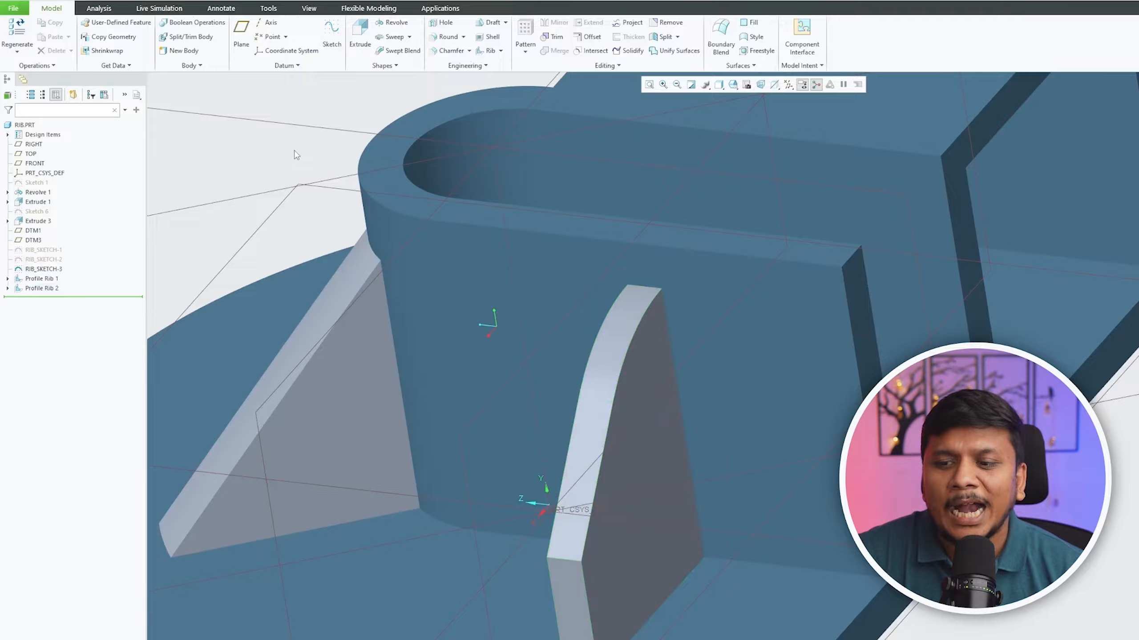
pyautogui.scroll(-3, 294, 154)
pyautogui.moveTo(295, 153)
pyautogui.mouseDown(button='middle')
pyautogui.moveTo(384, 204)
pyautogui.moveTo(343, 160)
pyautogui.moveTo(352, 193)
pyautogui.mouseUp(button='middle')
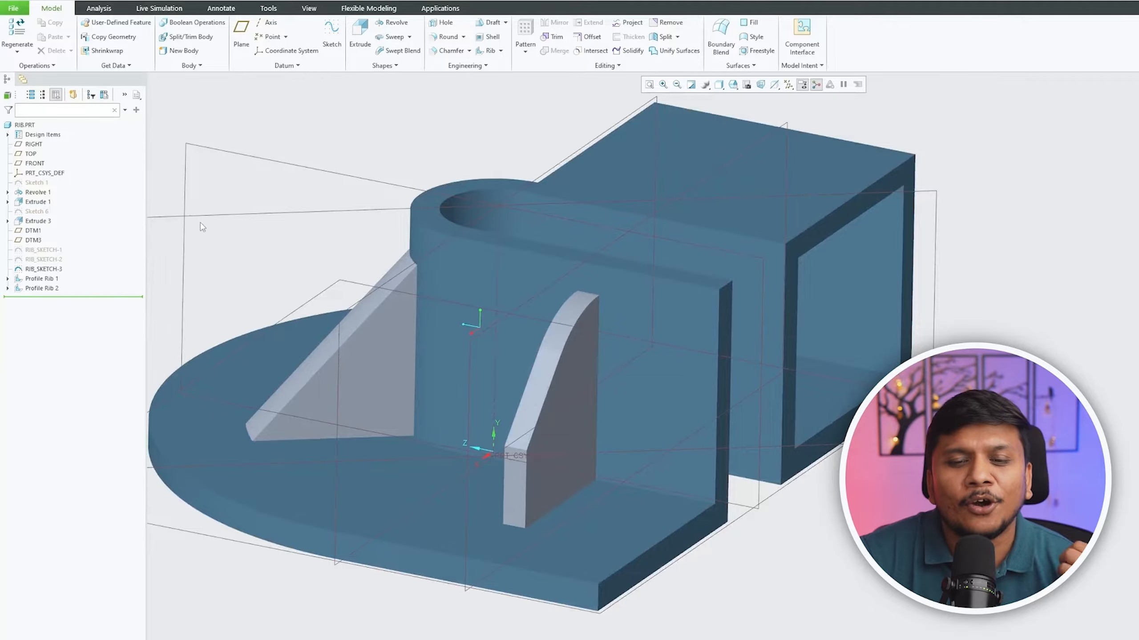
# Look over both finished profile ribs from other angles and close the RIB.PRT window
pyautogui.moveTo(305, 232)
pyautogui.mouseDown(button='middle')
pyautogui.moveTo(368, 236)
pyautogui.moveTo(359, 284)
pyautogui.mouseUp(button='middle')
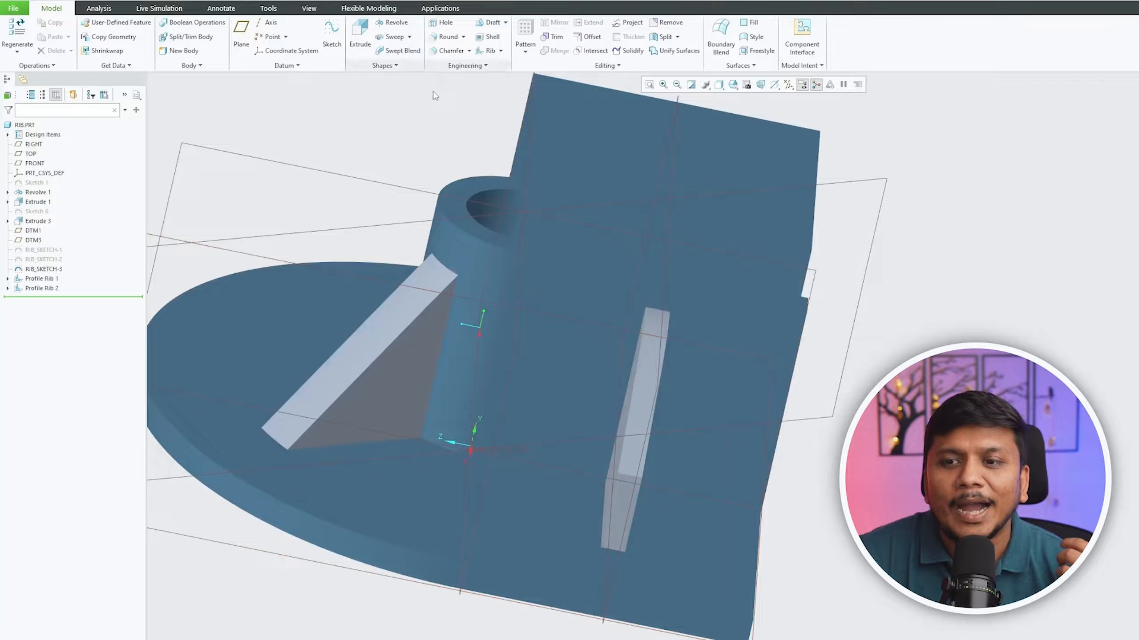
pyautogui.moveTo(355, 196)
pyautogui.mouseDown(button='middle')
pyautogui.moveTo(353, 237)
pyautogui.moveTo(353, 219)
pyautogui.moveTo(344, 226)
pyautogui.mouseUp(button='middle')
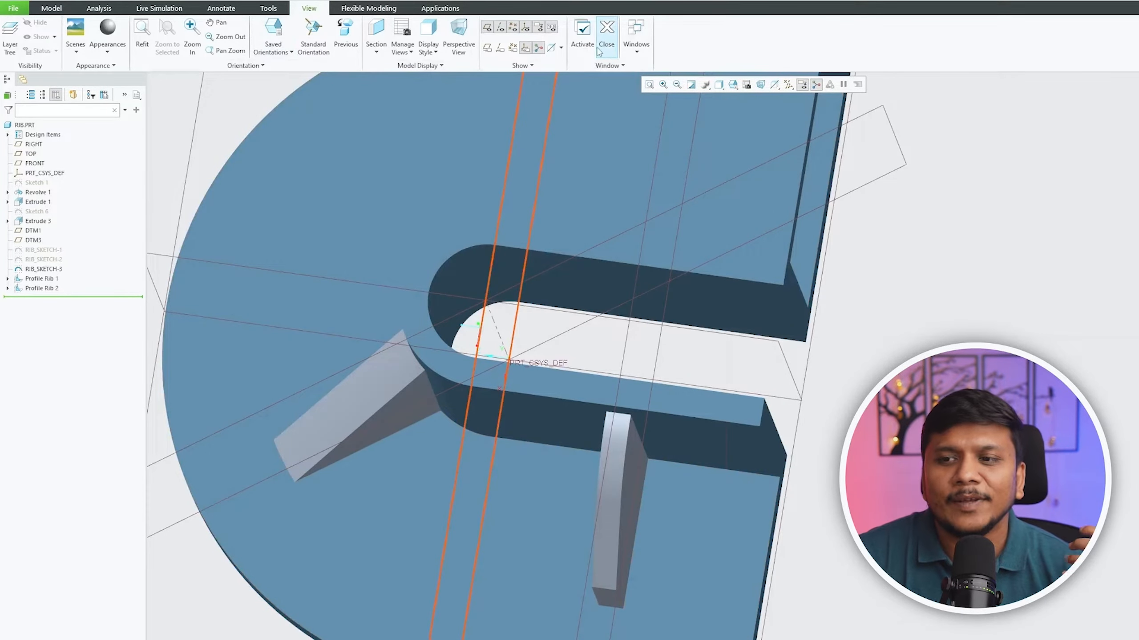
pyautogui.click(605, 45)
# Start a sketch in ENG_BLOCK.PRT on the vertical datum plane through the free-standing cylindrical boss
pyautogui.scroll(-5, 336, 305)
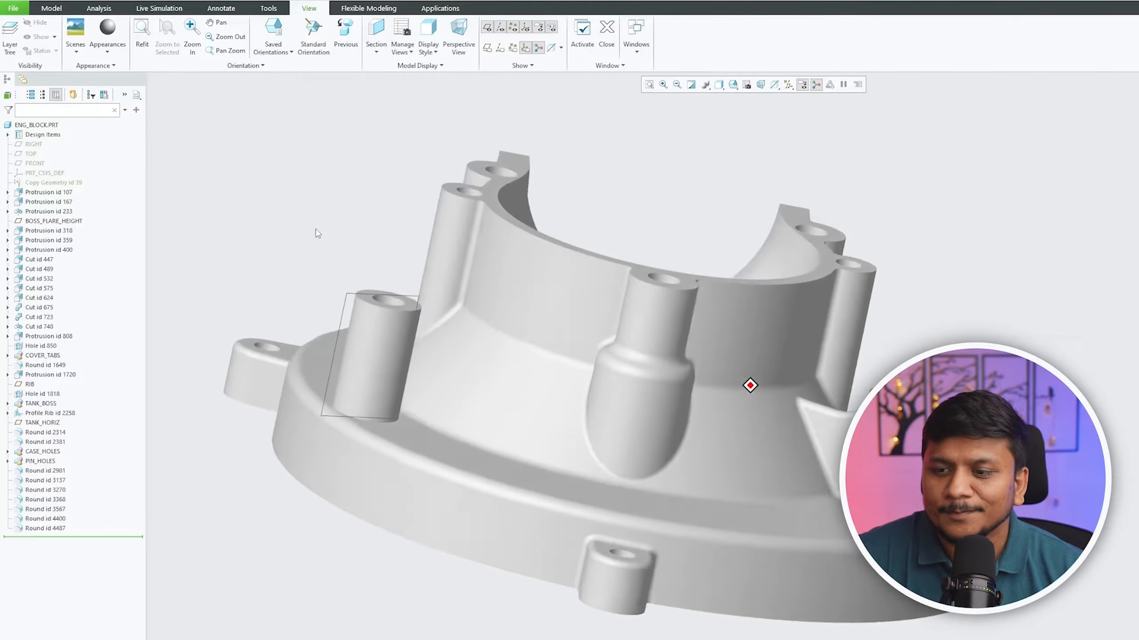
pyautogui.scroll(6, 195, 346)
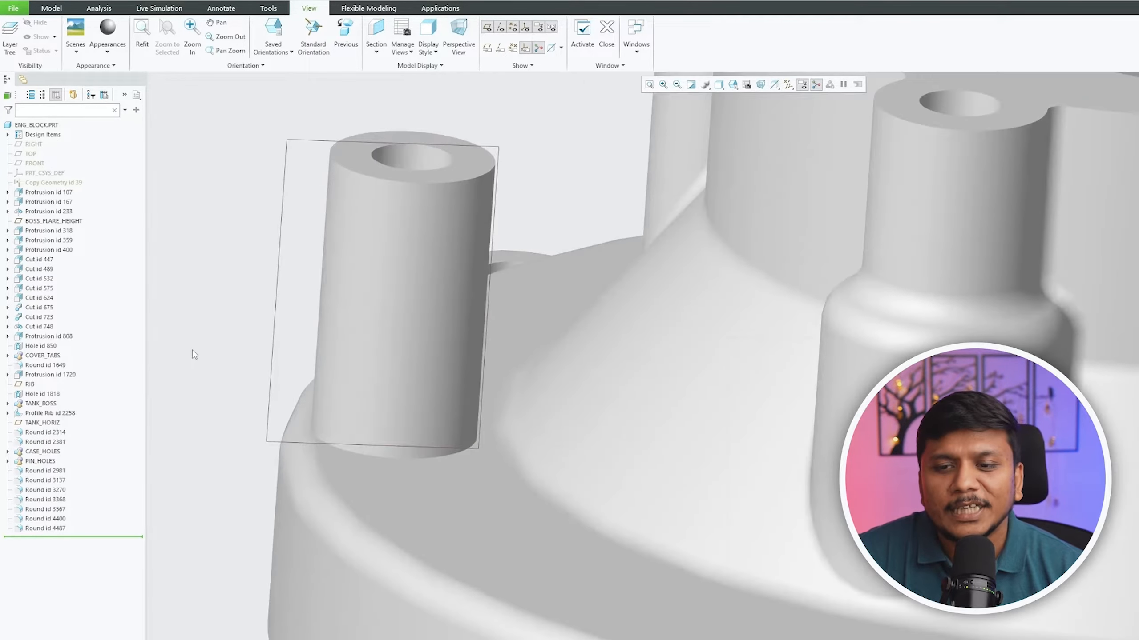
pyautogui.scroll(-3, 249, 328)
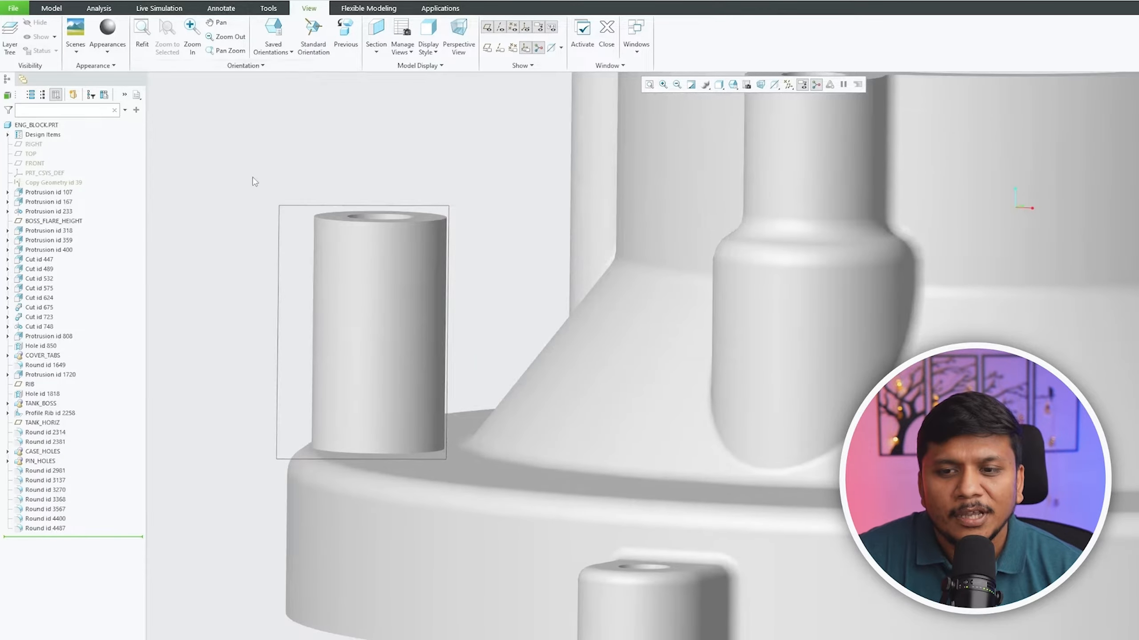
pyautogui.scroll(2, 260, 180)
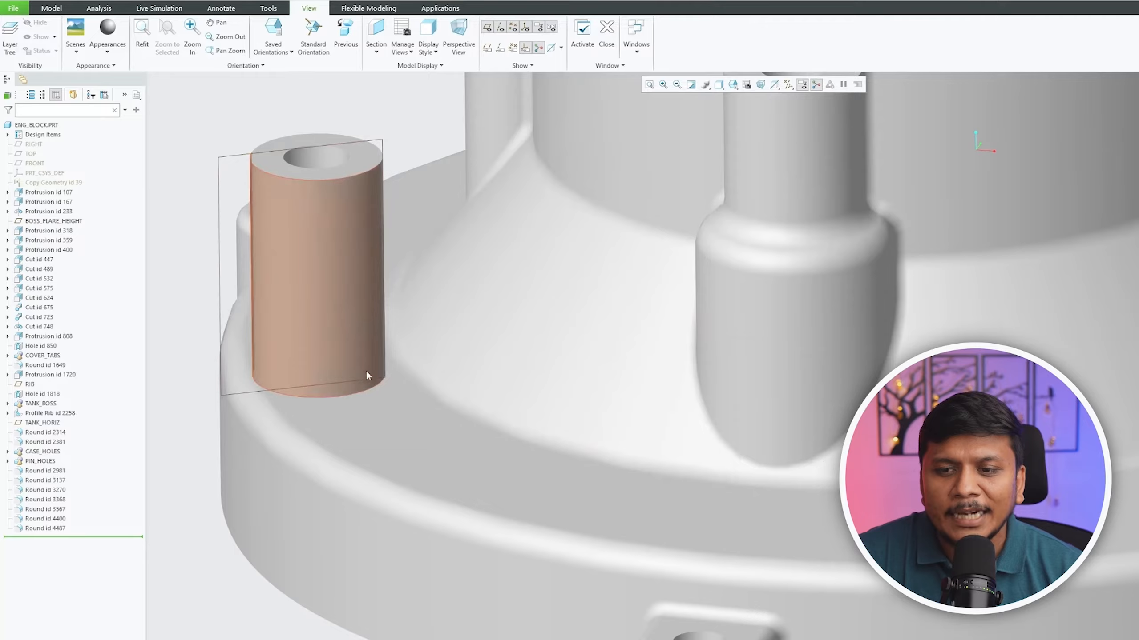
pyautogui.scroll(-2, 416, 355)
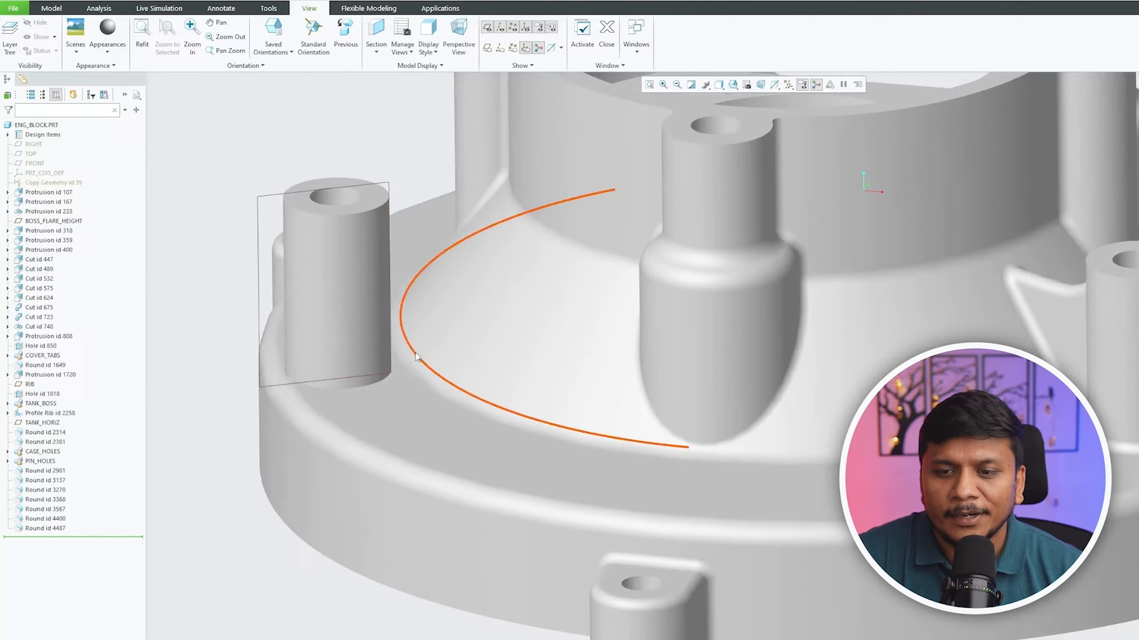
pyautogui.click(60, 9)
pyautogui.click(331, 41)
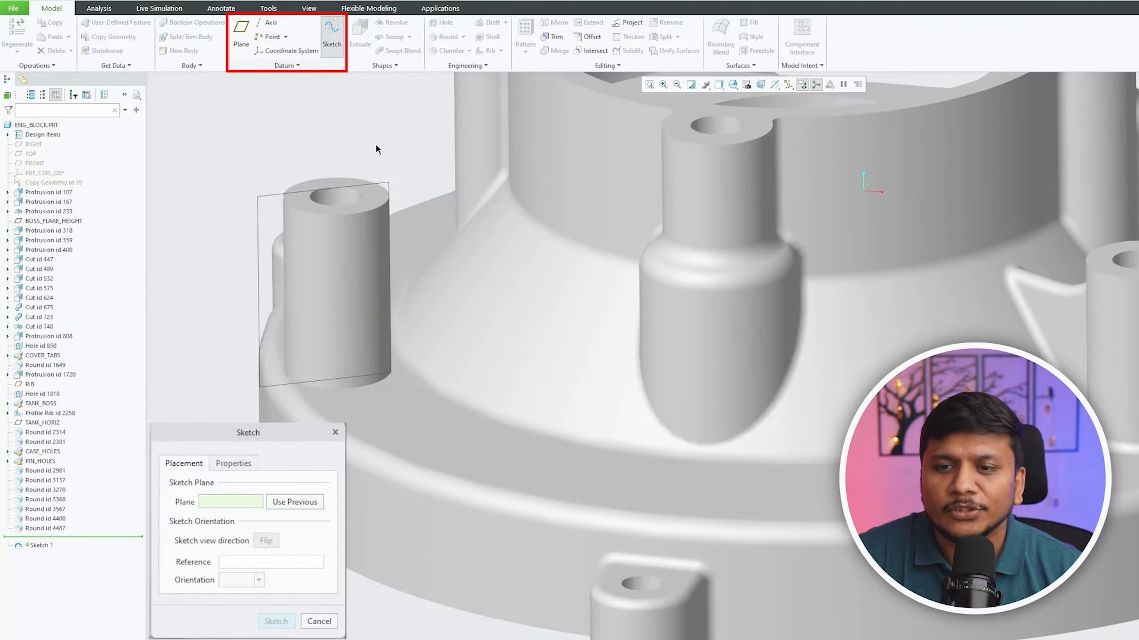
pyautogui.click(385, 184)
pyautogui.click(282, 622)
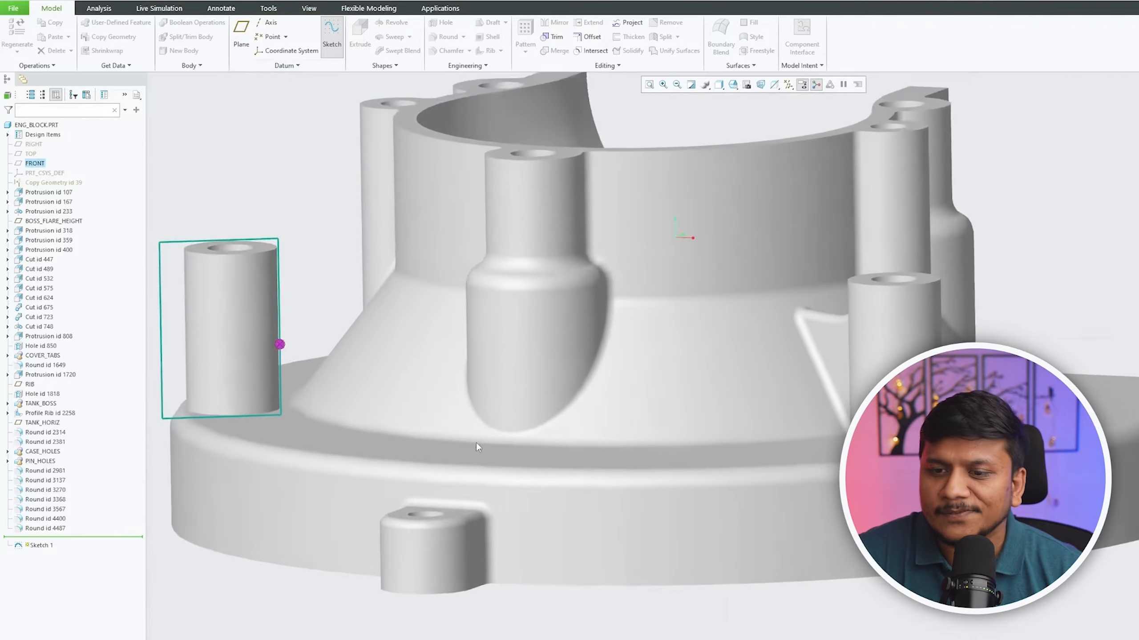
# Sketch a diagonal line from the boss's side down to the sloped conical wall and finish the sketch
pyautogui.scroll(3, 517, 384)
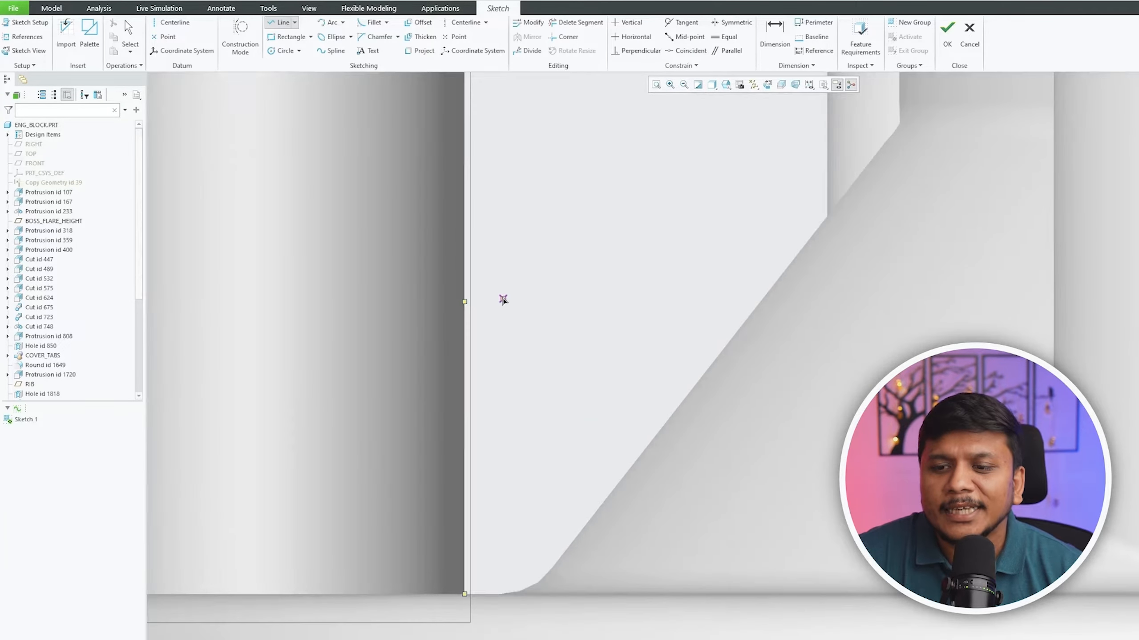
pyautogui.click(465, 284)
pyautogui.click(641, 442)
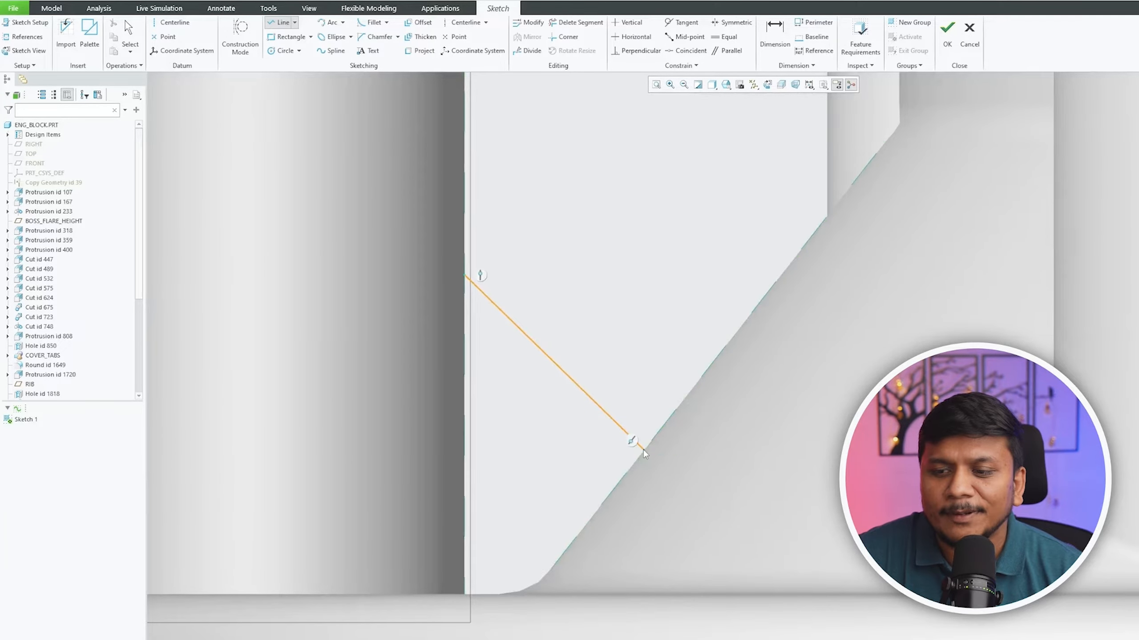
pyautogui.middleClick(641, 443)
pyautogui.scroll(-2, 439, 226)
pyautogui.moveTo(525, 339); pyautogui.dragTo(606, 331, button='middle')
pyautogui.click(946, 35)
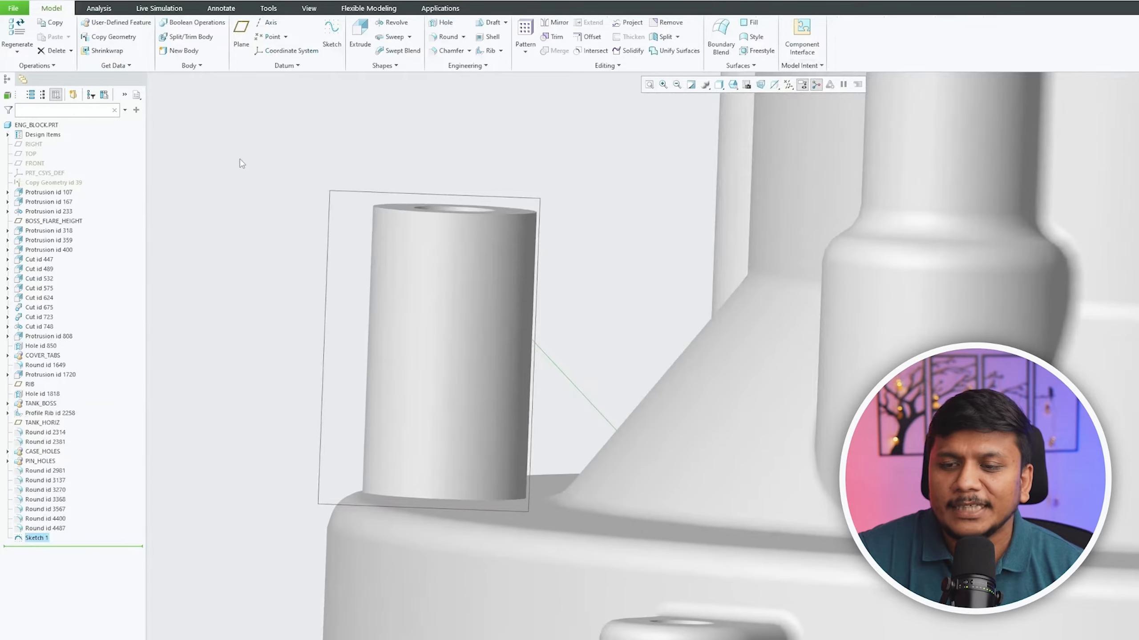
# Start a profile rib from the diagonal line sketch between the boss and the conical wall
pyautogui.click(242, 164)
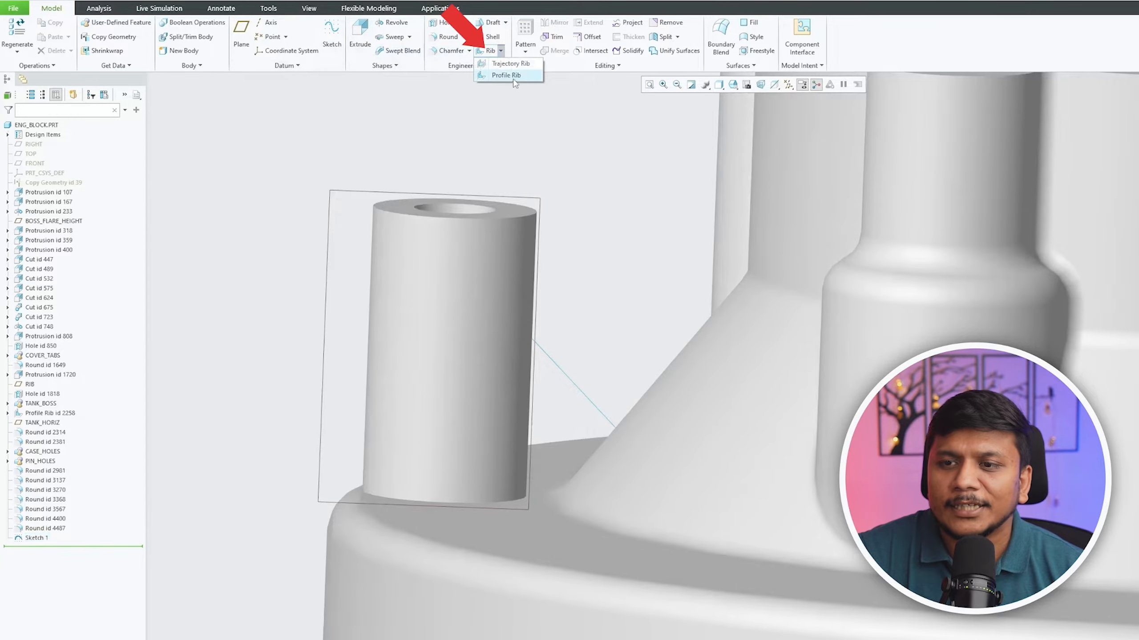
pyautogui.click(507, 75)
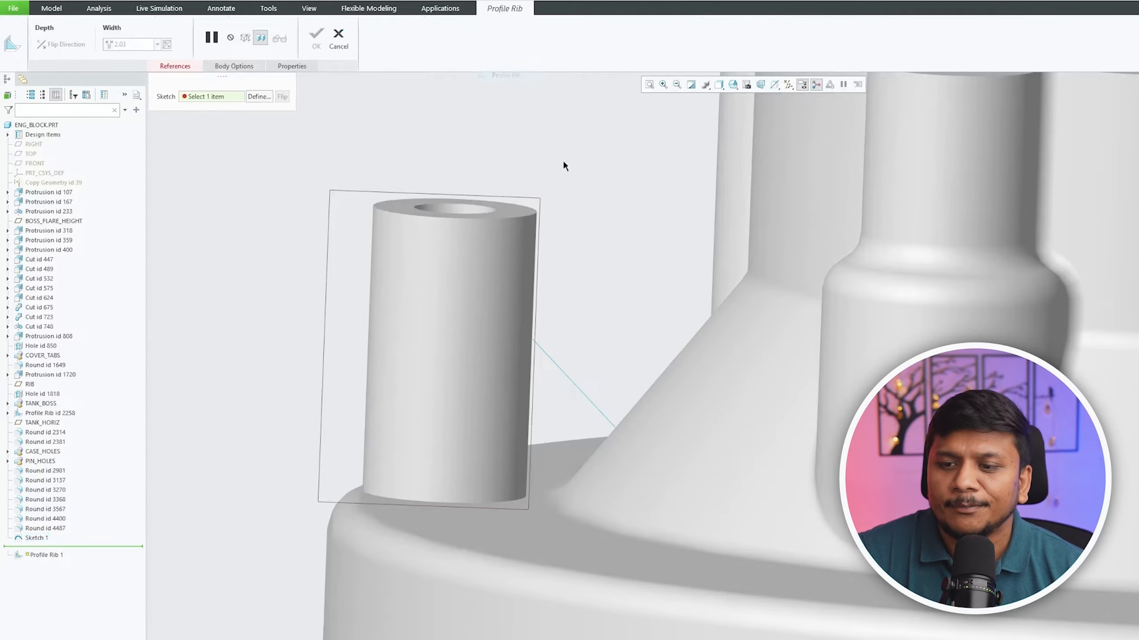
pyautogui.click(586, 393)
pyautogui.click(582, 342)
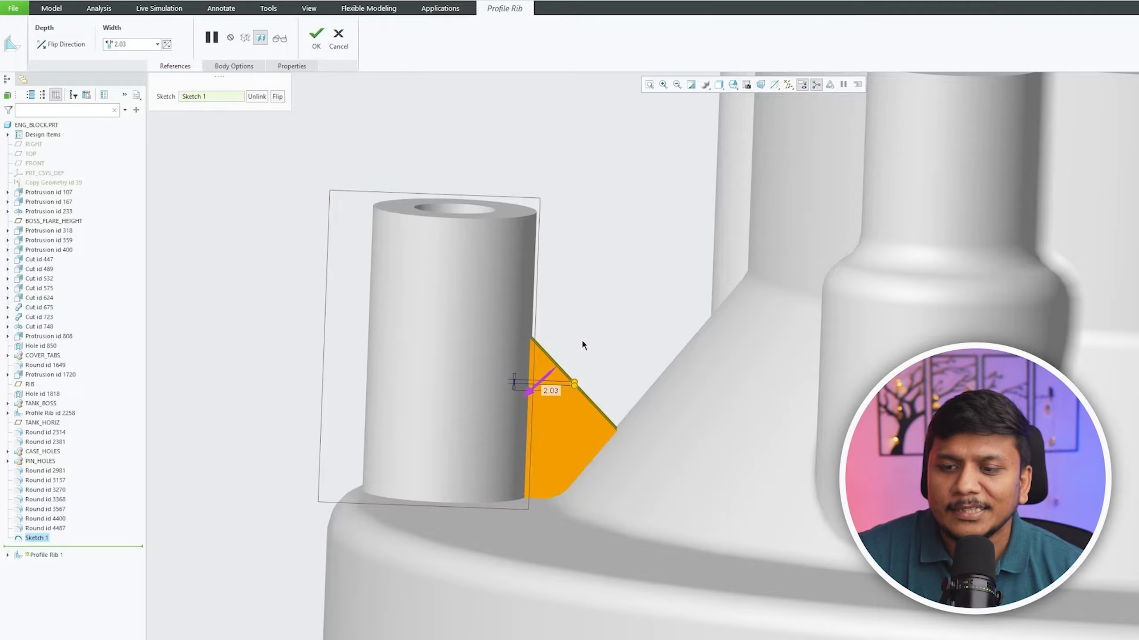
pyautogui.moveTo(581, 341); pyautogui.dragTo(372, 339, button='middle')
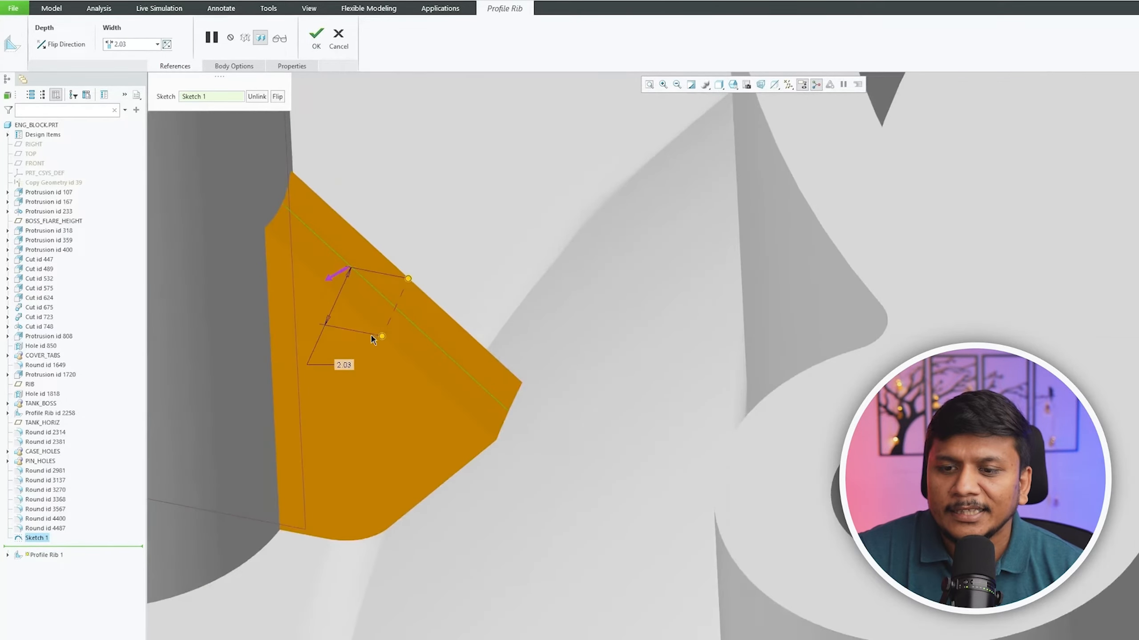
# Set the profile rib's width to 3 and complete the feature
pyautogui.moveTo(377, 339); pyautogui.dragTo(375, 344)
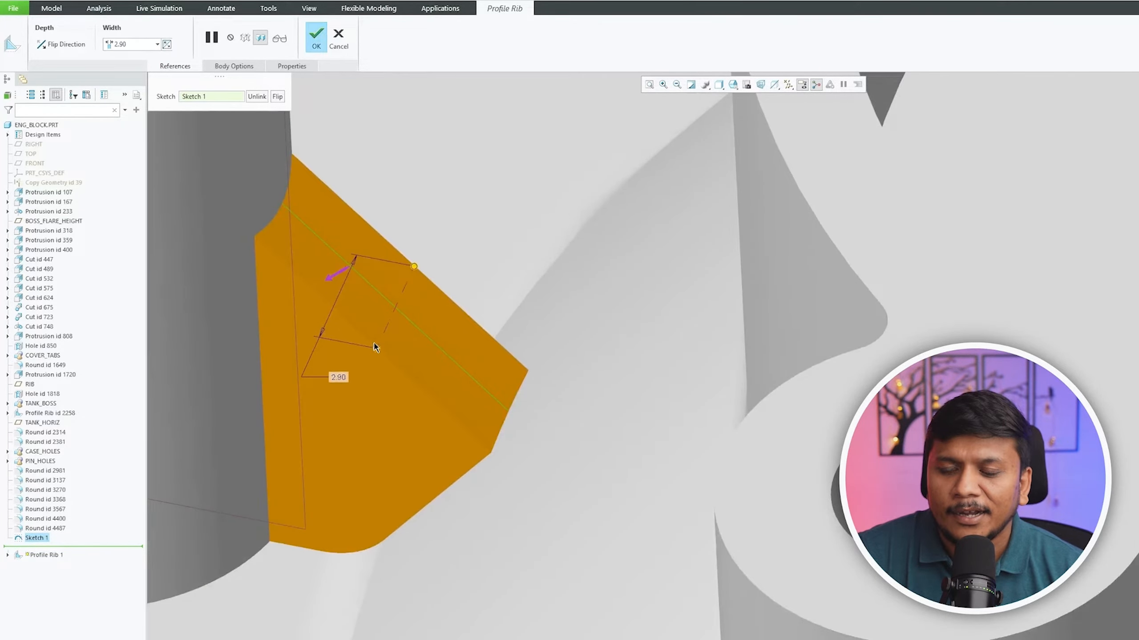
pyautogui.doubleClick(338, 378)
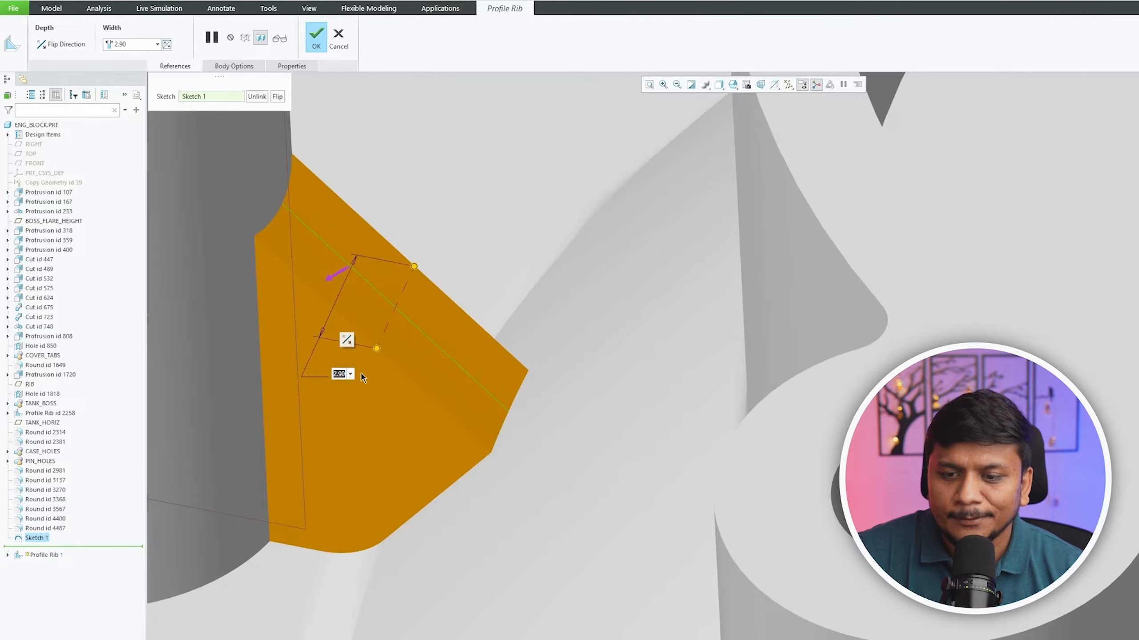
pyautogui.write('3')
pyautogui.press('Return')
pyautogui.click(330, 35)
# Examine the new rib between the boss and the conical wall from several angles, along with the whole engine block
pyautogui.moveTo(403, 210)
pyautogui.mouseDown(button='middle')
pyautogui.moveTo(460, 327)
pyautogui.moveTo(416, 261)
pyautogui.moveTo(535, 333)
pyautogui.mouseUp(button='middle')
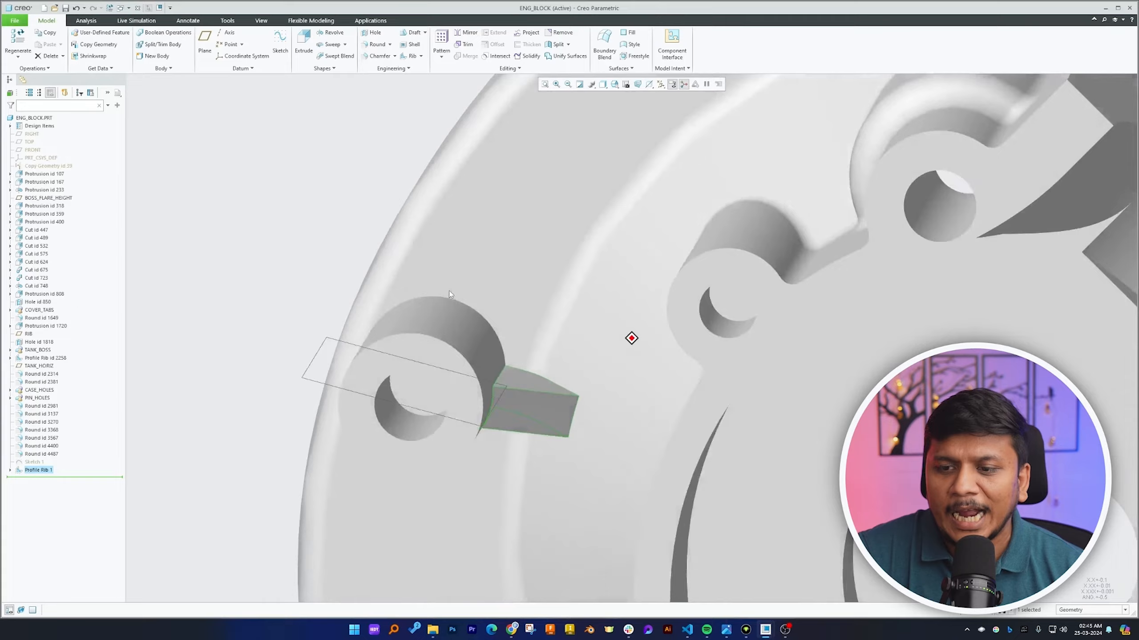
pyautogui.moveTo(449, 294); pyautogui.dragTo(404, 252, button='middle')
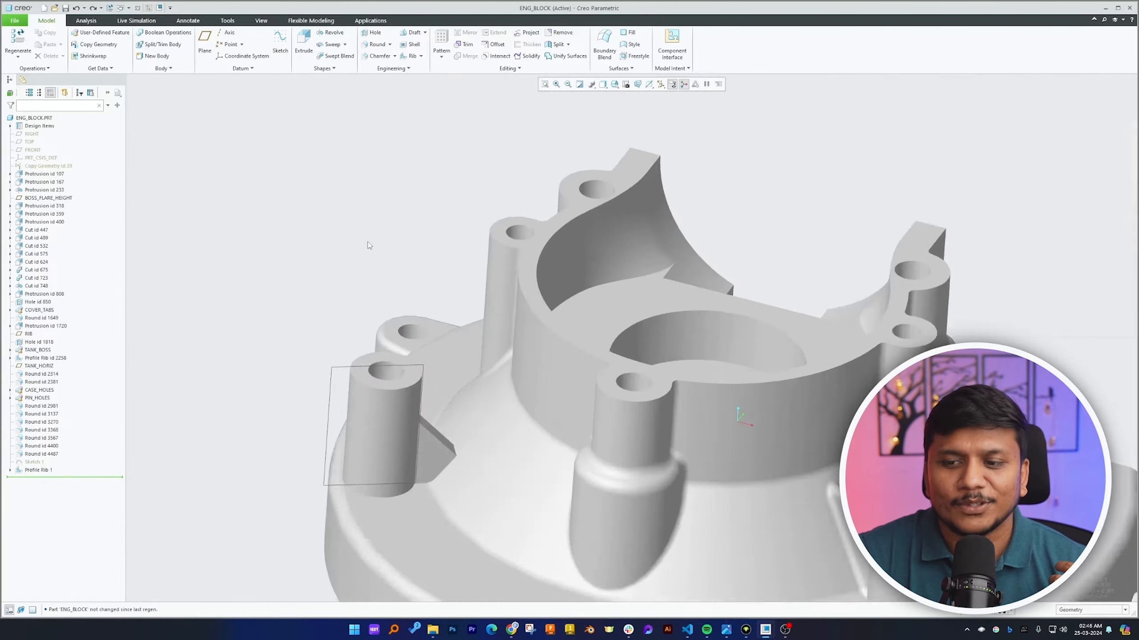
pyautogui.keyDown('shift'); pyautogui.moveTo(368, 247); pyautogui.dragTo(347, 440, button='middle'); pyautogui.keyUp('shift')
pyautogui.scroll(-2, 347, 444)
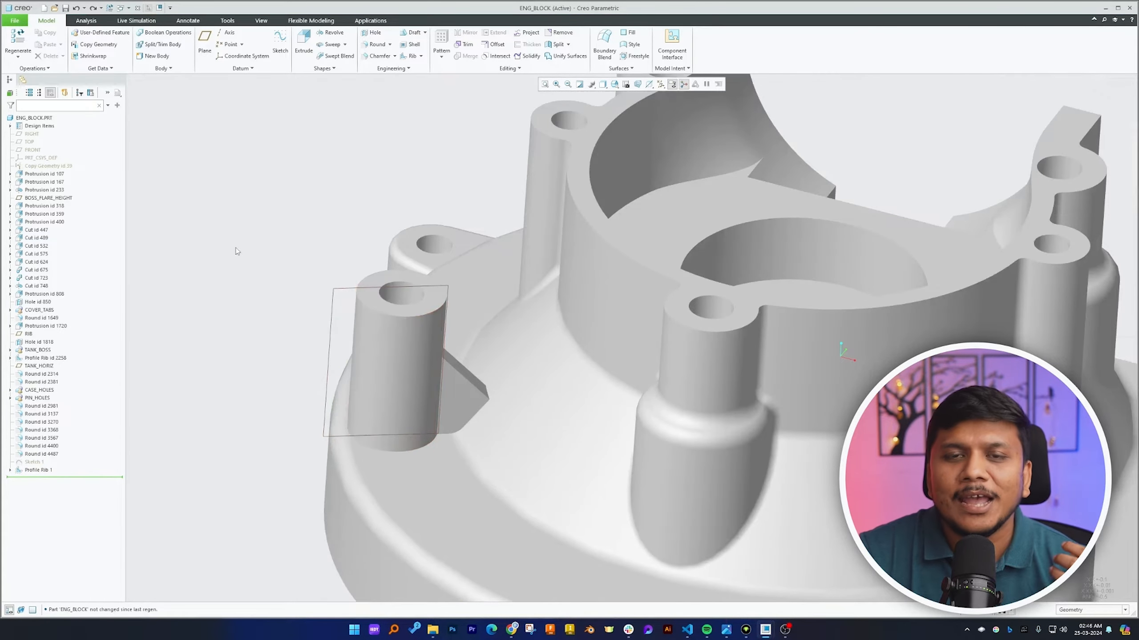
pyautogui.moveTo(279, 271); pyautogui.dragTo(311, 319, button='middle')
pyautogui.scroll(4, 311, 319)
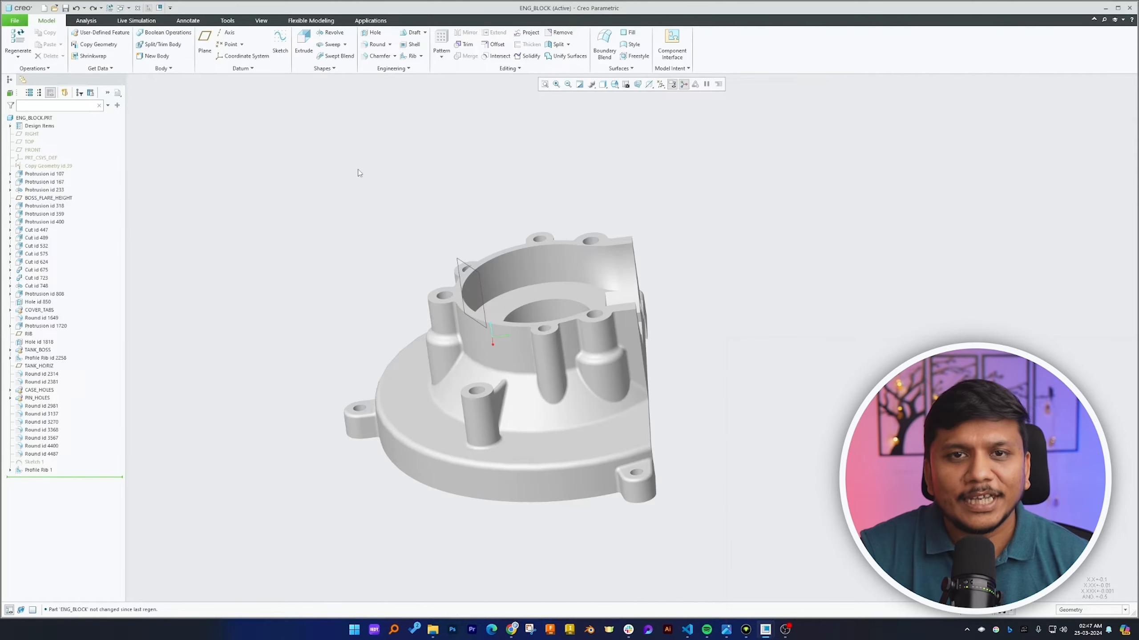